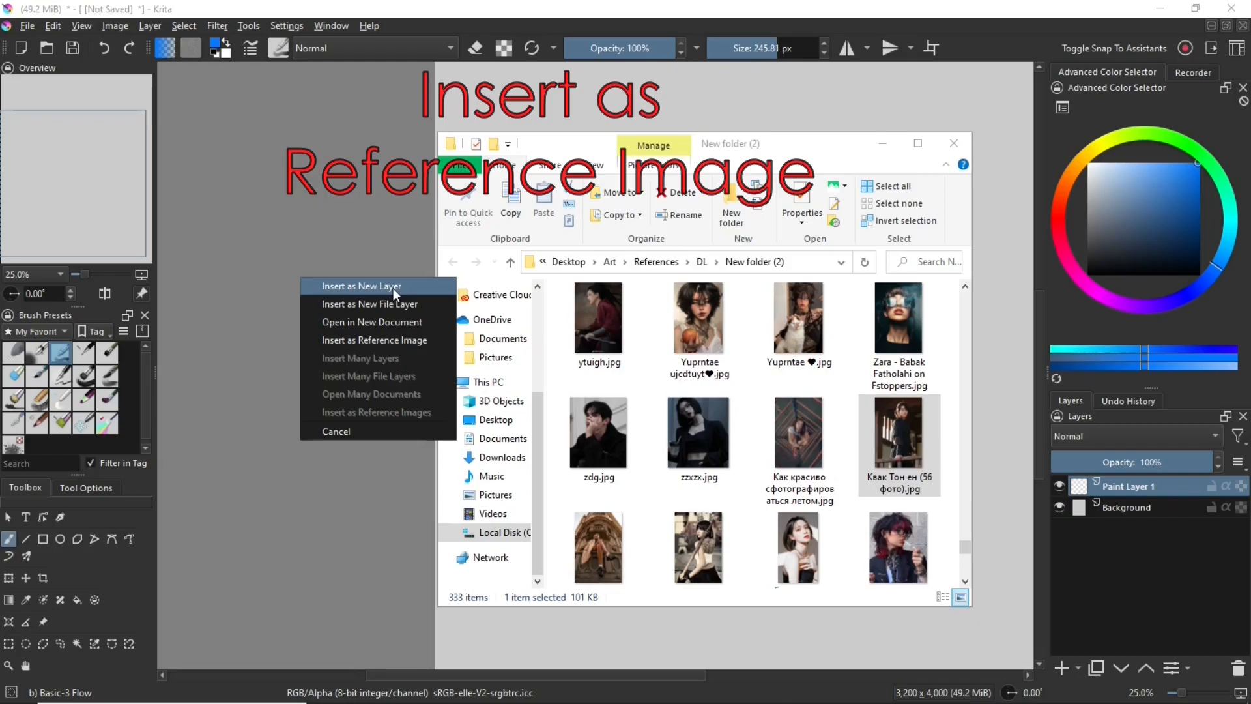
Insert the portrait photo as a reference image, enlarge it and place it beside the canvas
left_click(401, 337)
scroll(659, 260, "down", 1)
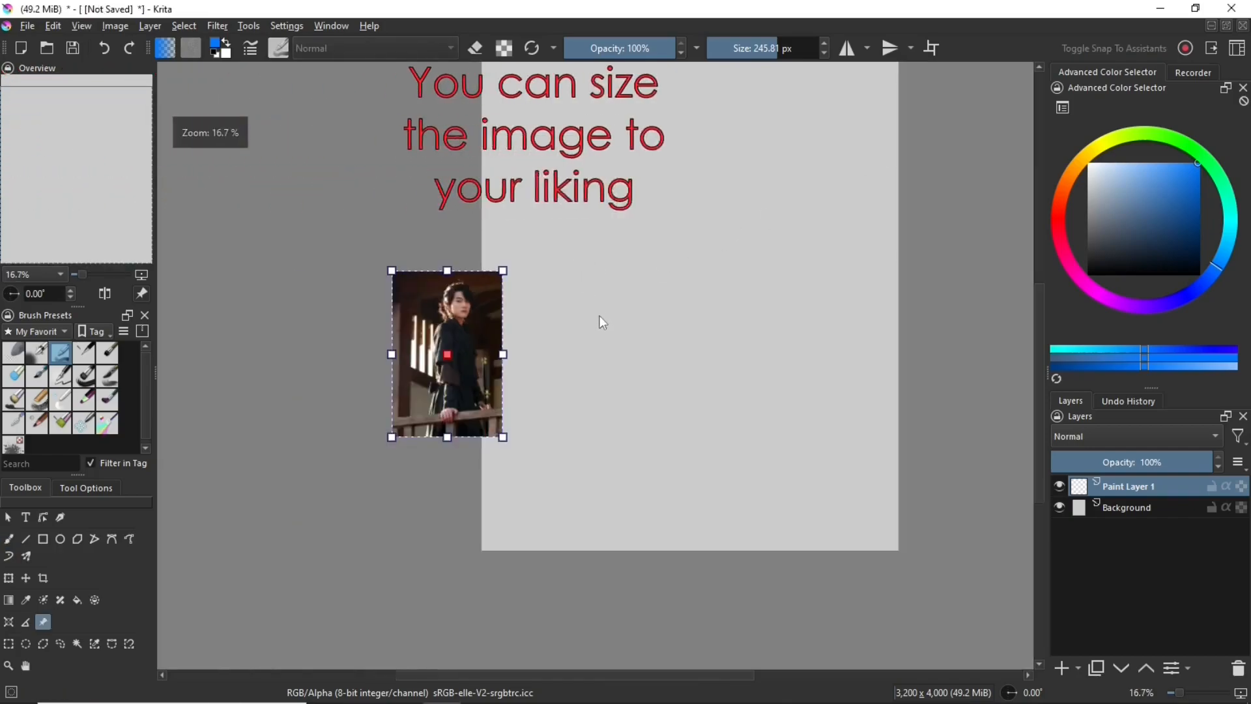
scroll(599, 314, "down", 1)
left_click_drag(556, 349, 383, 257)
left_click_drag(425, 319, 532, 481)
left_click_drag(437, 337, 452, 302)
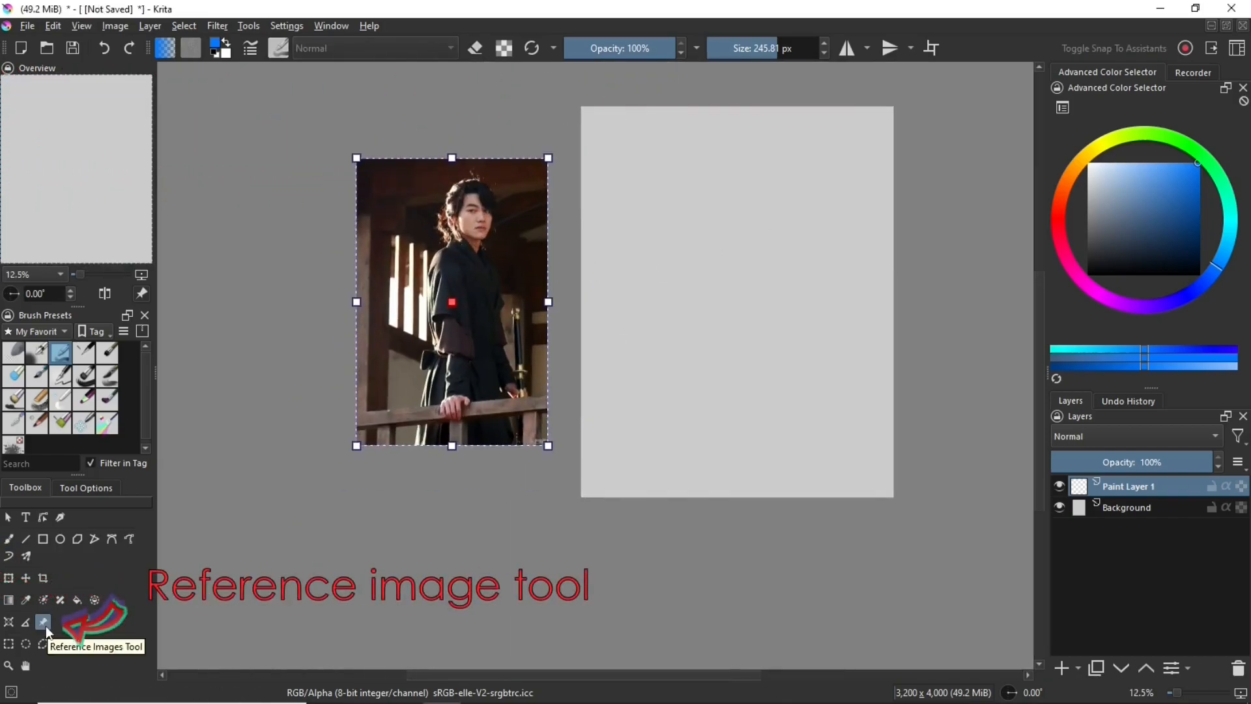
Restore the reference image's full saturation, lower its opacity and move it over the canvas
left_click(78, 488)
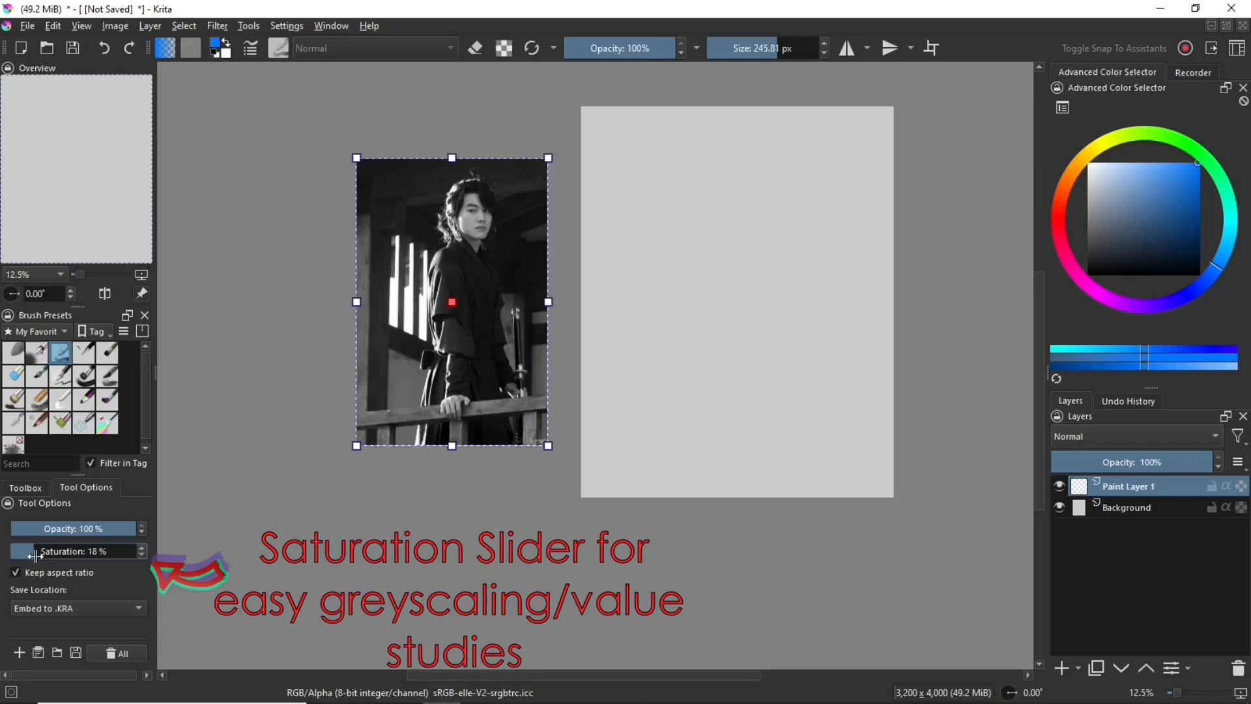
left_click_drag(33, 556, 153, 573)
left_click_drag(124, 531, 74, 537)
left_click_drag(443, 320, 670, 271)
Set up the freehand brush with the Sketch Custom preset and bright red as the painting color
left_click(41, 486)
left_click(39, 423)
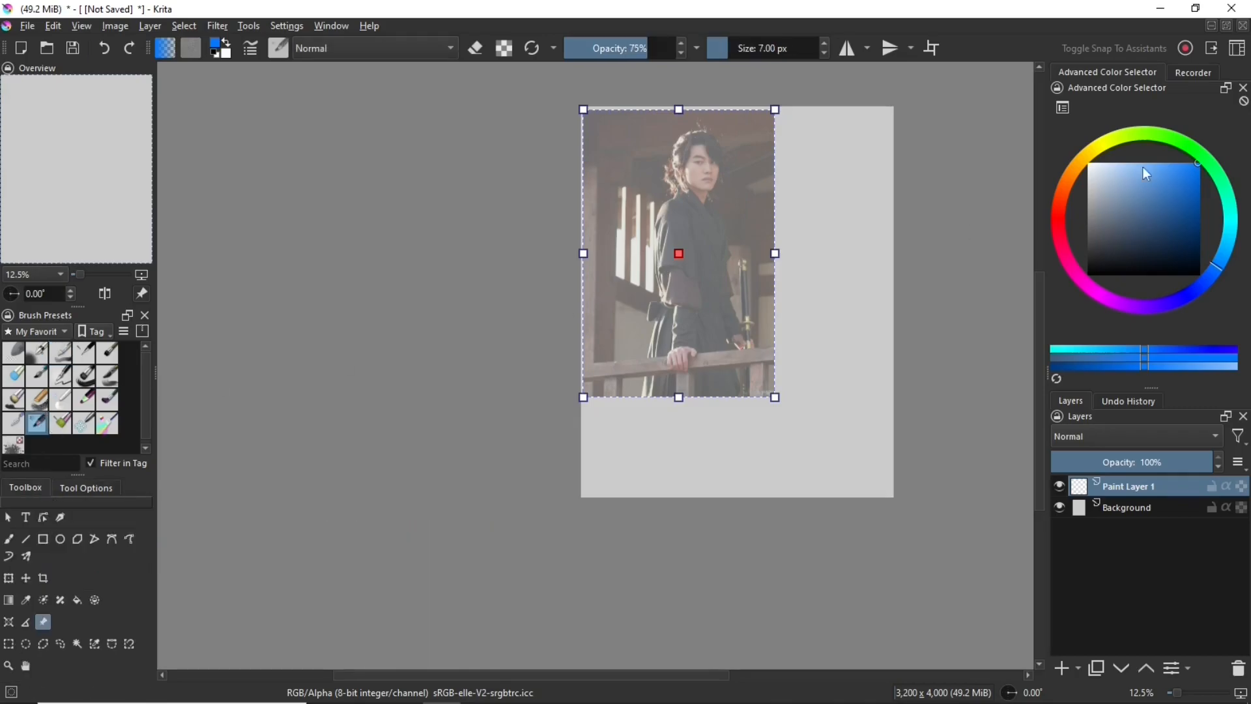
left_click(1053, 237)
key("b")
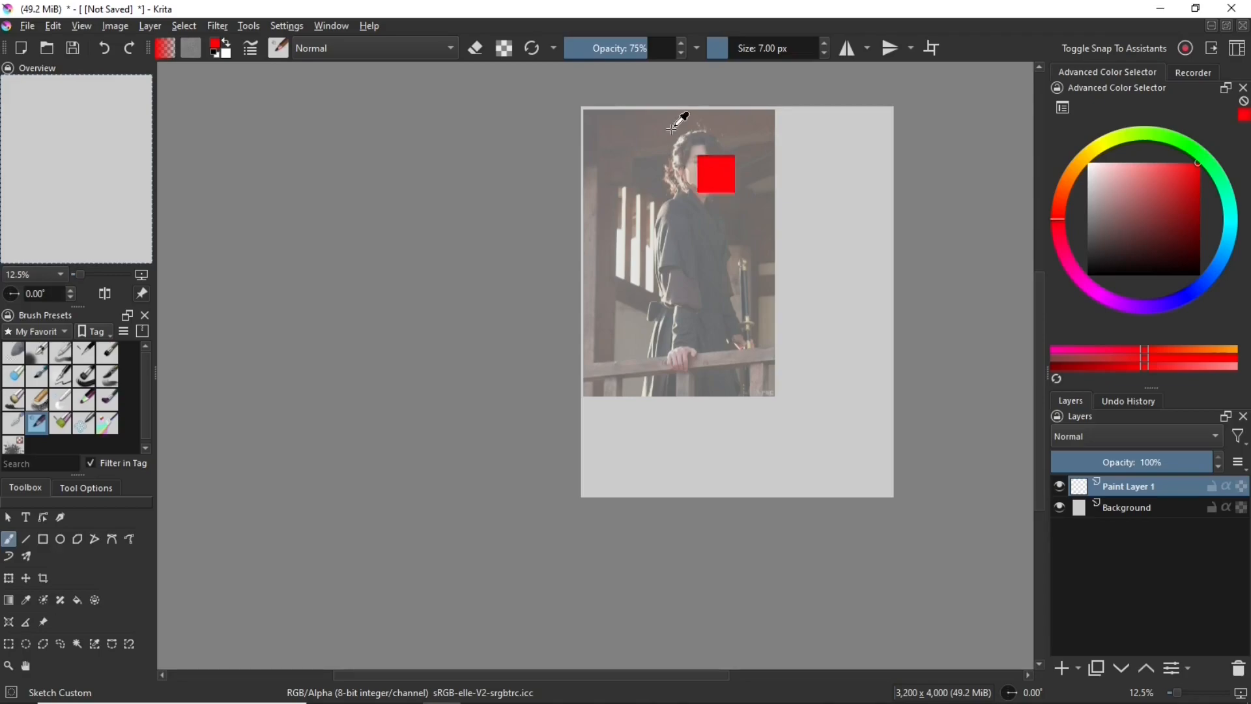
Raise the reference image back to full opacity and move it off the canvas, returning to the freehand brush
left_click(43, 622)
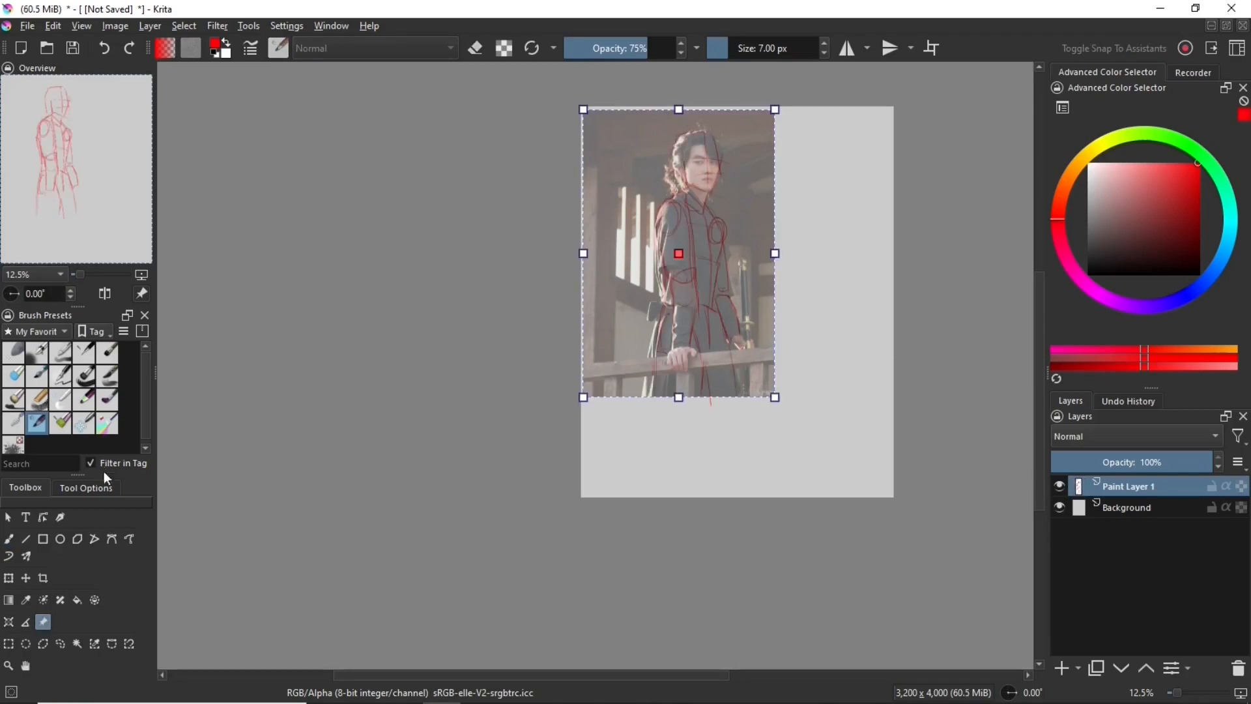
left_click(87, 488)
left_click_drag(129, 526, 149, 526)
mouse_move(663, 227)
left_mouse_down()
mouse_move(463, 240)
mouse_move(673, 268)
mouse_move(489, 264)
left_mouse_up()
left_click(26, 487)
left_click(10, 537)
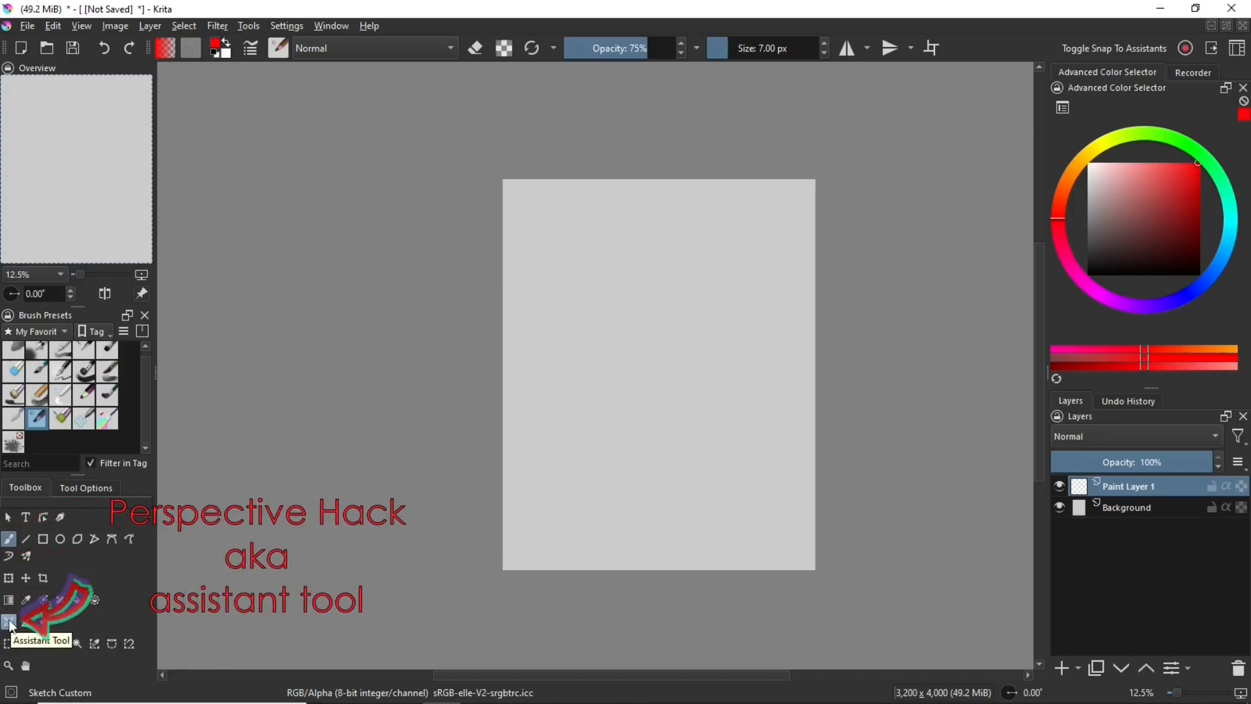
Set the Assistant Tool to Vanishing Point with the dark red guideline color #aa0000
left_click(10, 622)
left_click(103, 486)
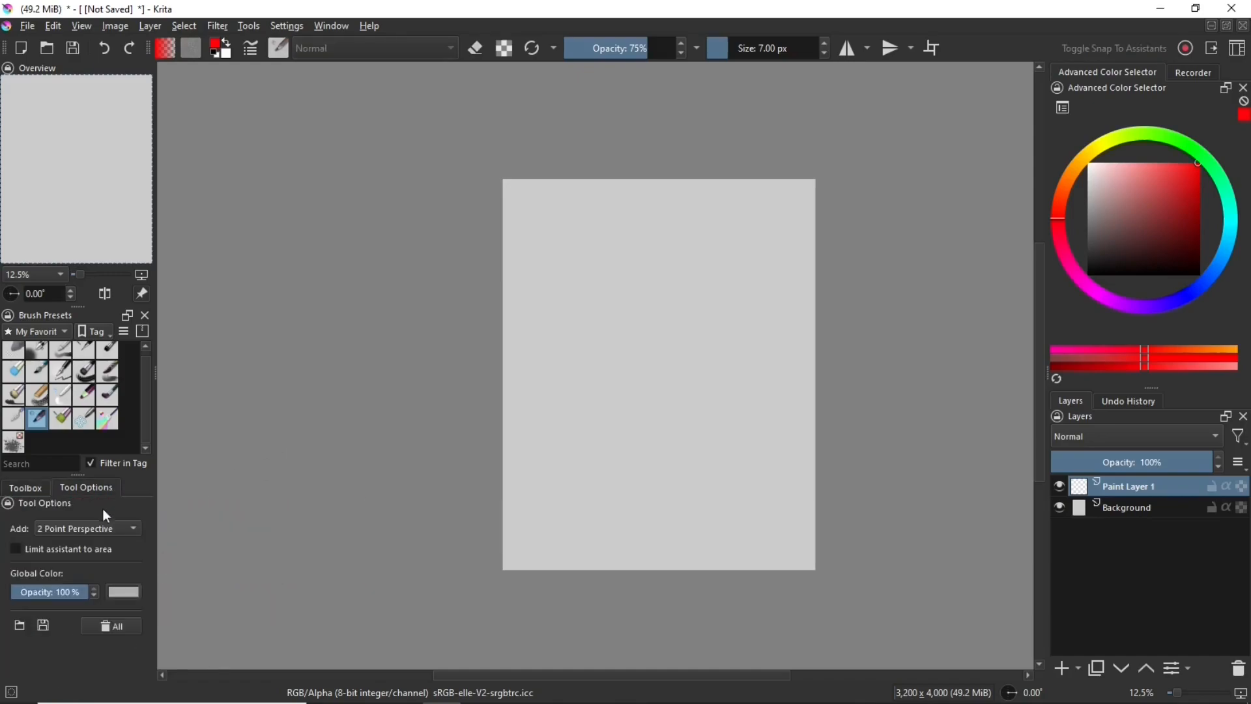
left_click(81, 527)
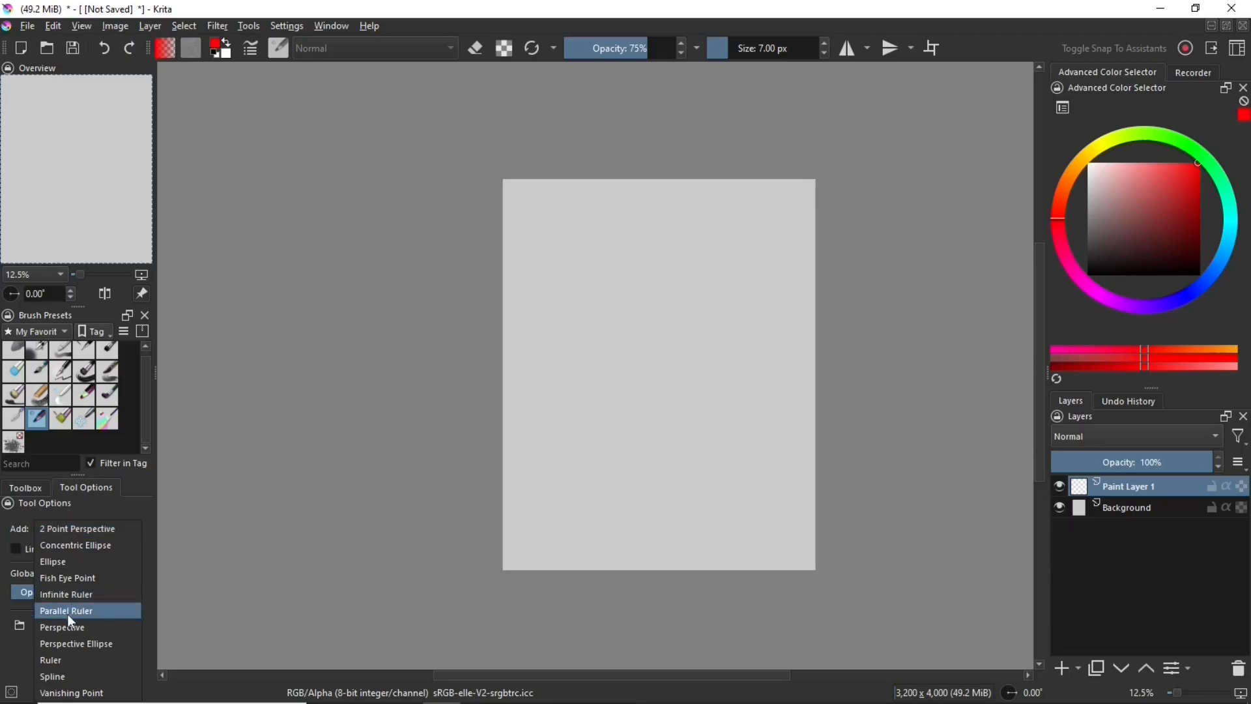
left_click(69, 694)
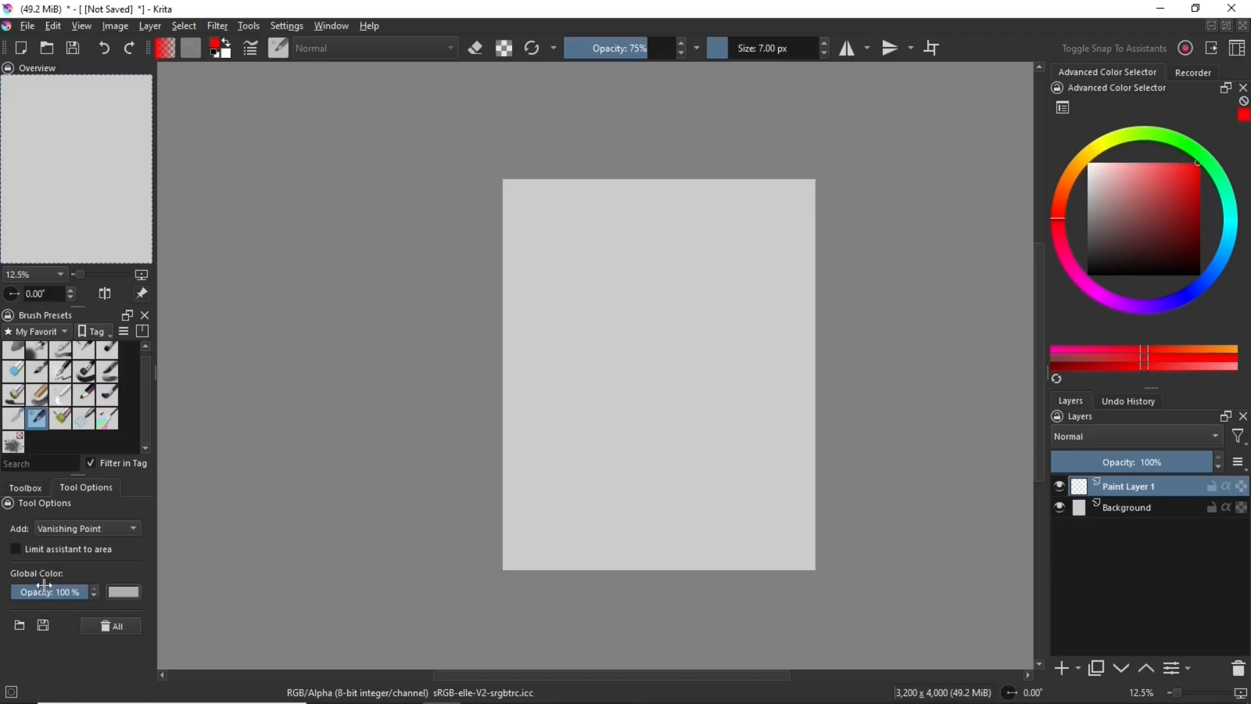
left_click(134, 594)
left_click(465, 238)
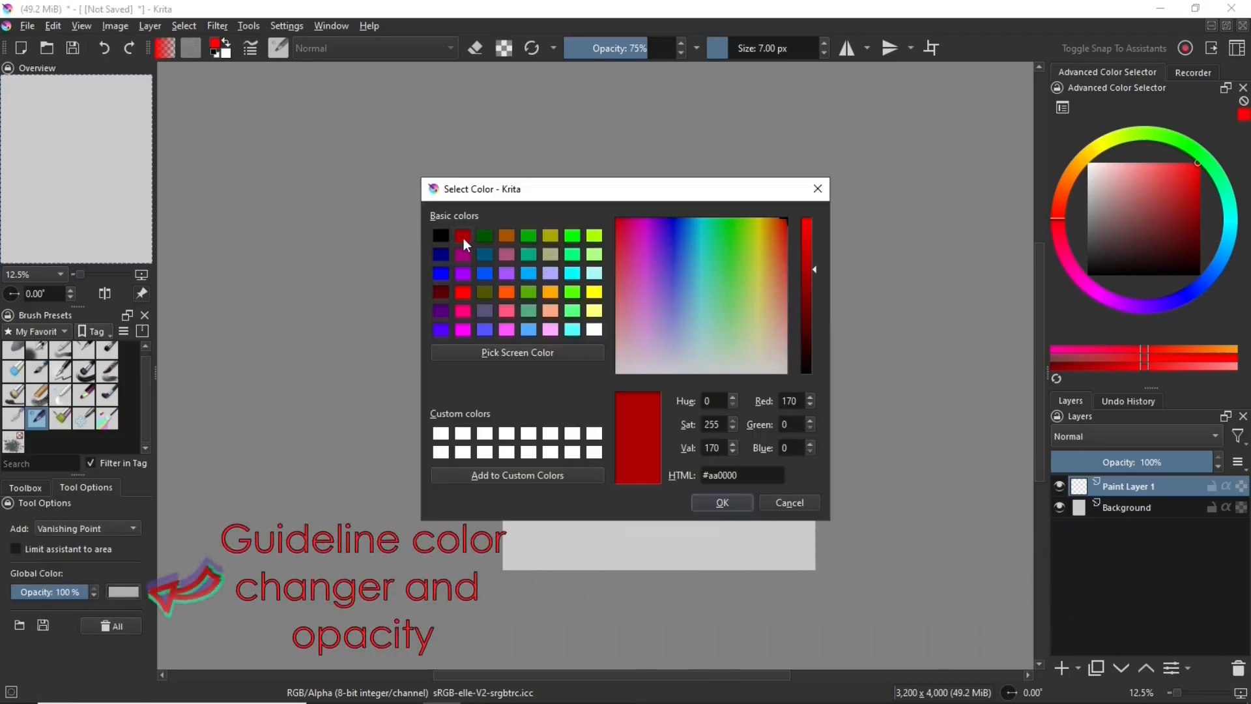
left_click(724, 502)
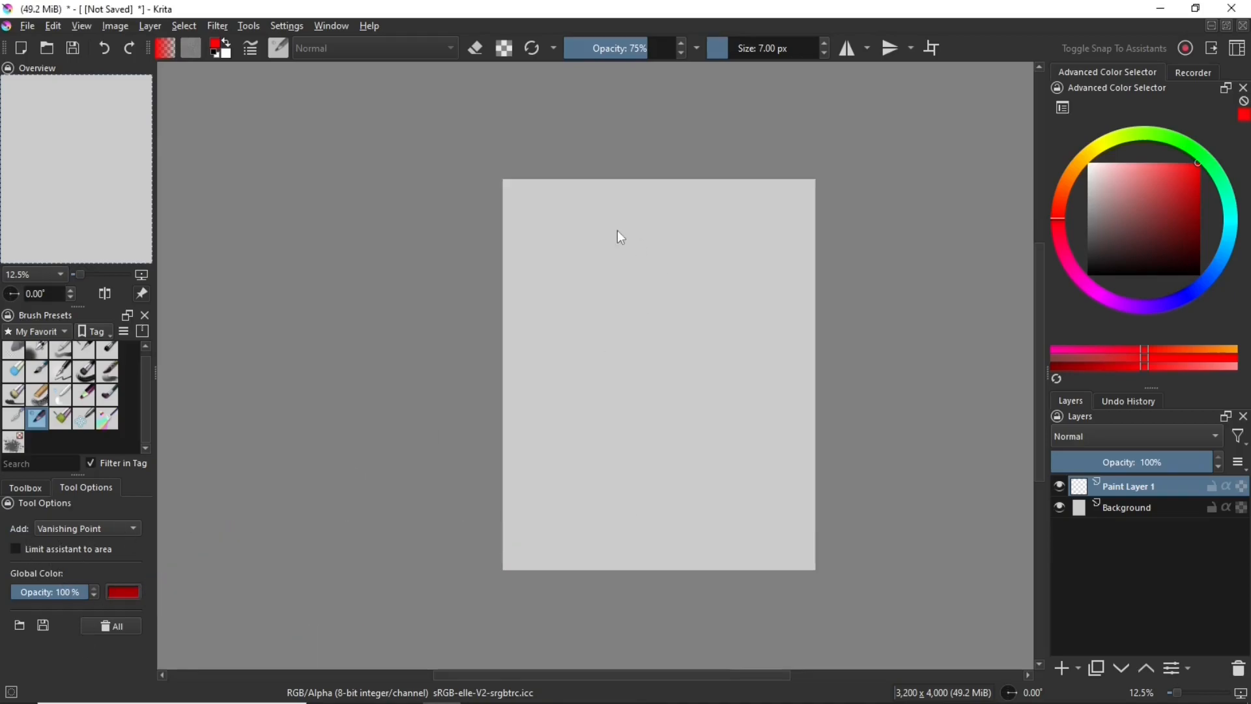
Place a vanishing point near the lower left edge of the canvas and return to the freehand brush
left_click(528, 454)
scroll(717, 371, "down", 3)
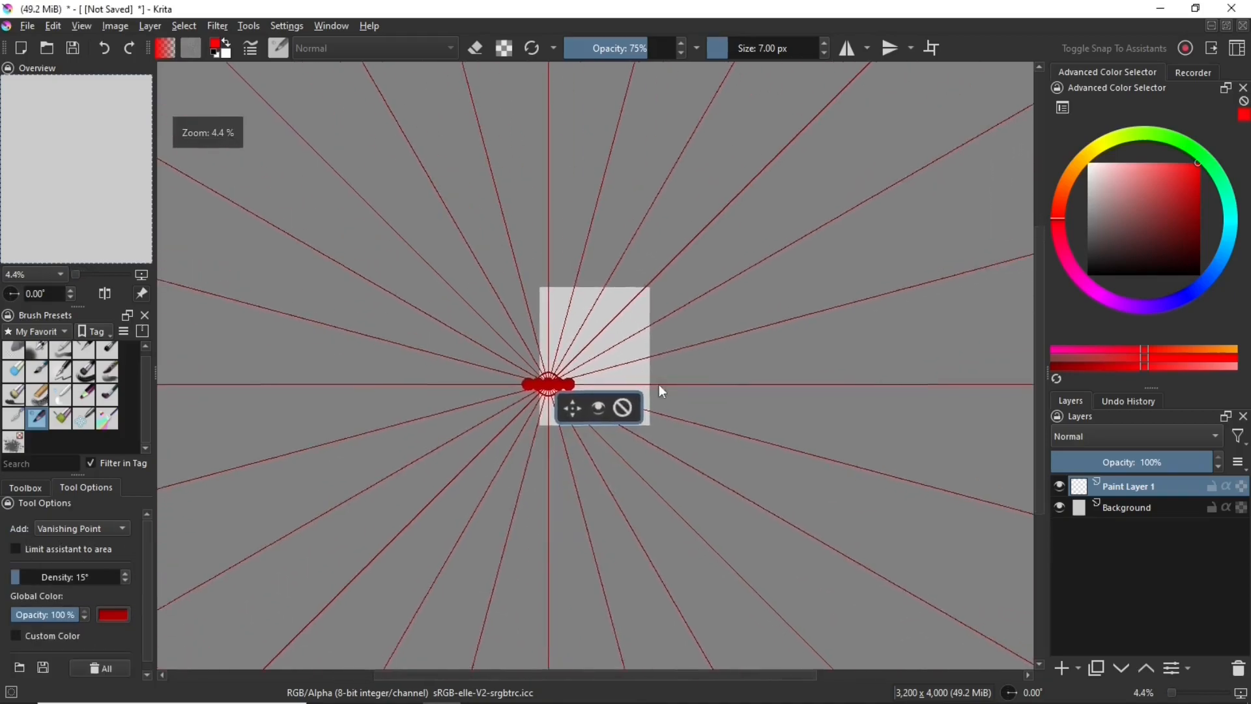
scroll(660, 385, "up", 2)
left_click(26, 489)
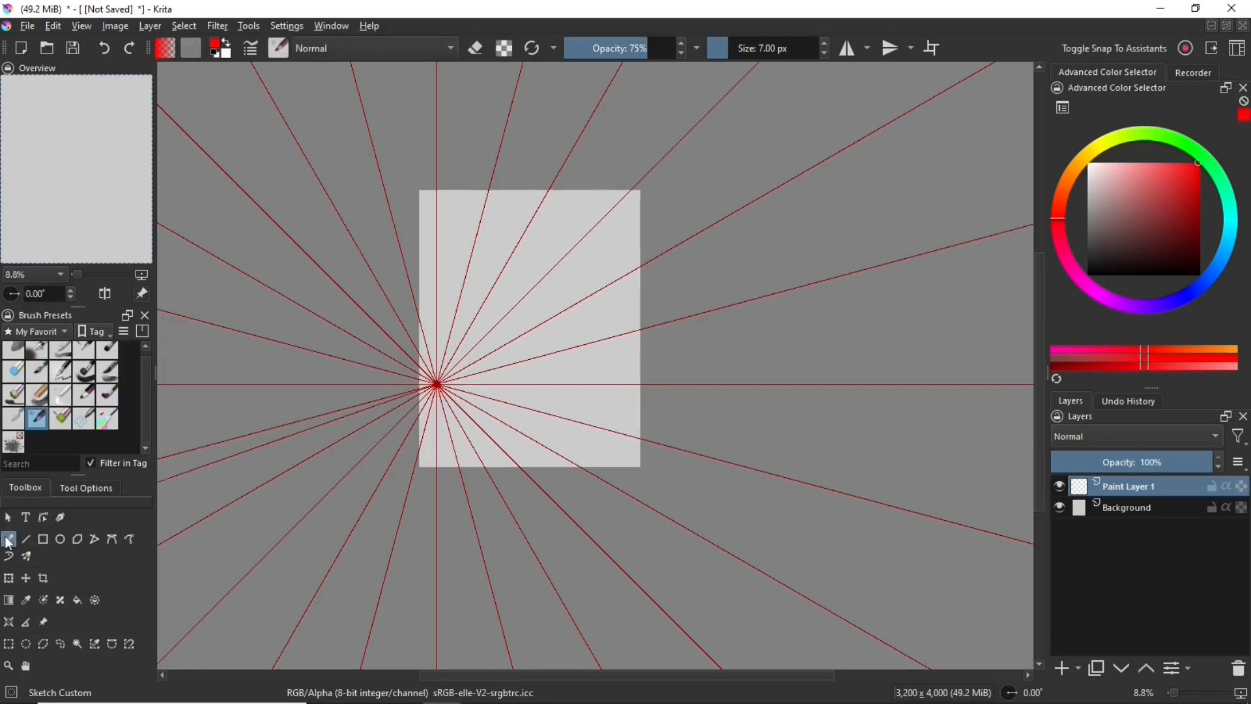
left_click(8, 539)
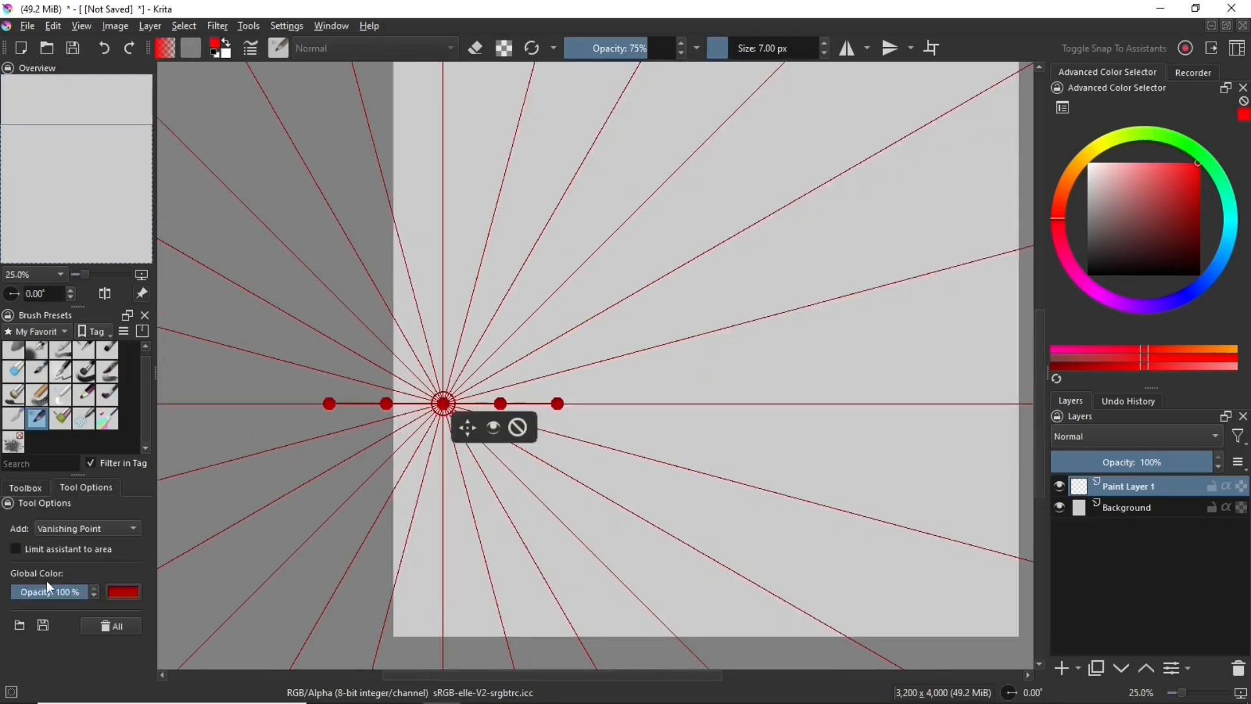
Lower the guideline opacity to 19% and delete the vanishing point assistant
left_click_drag(51, 592, 48, 591)
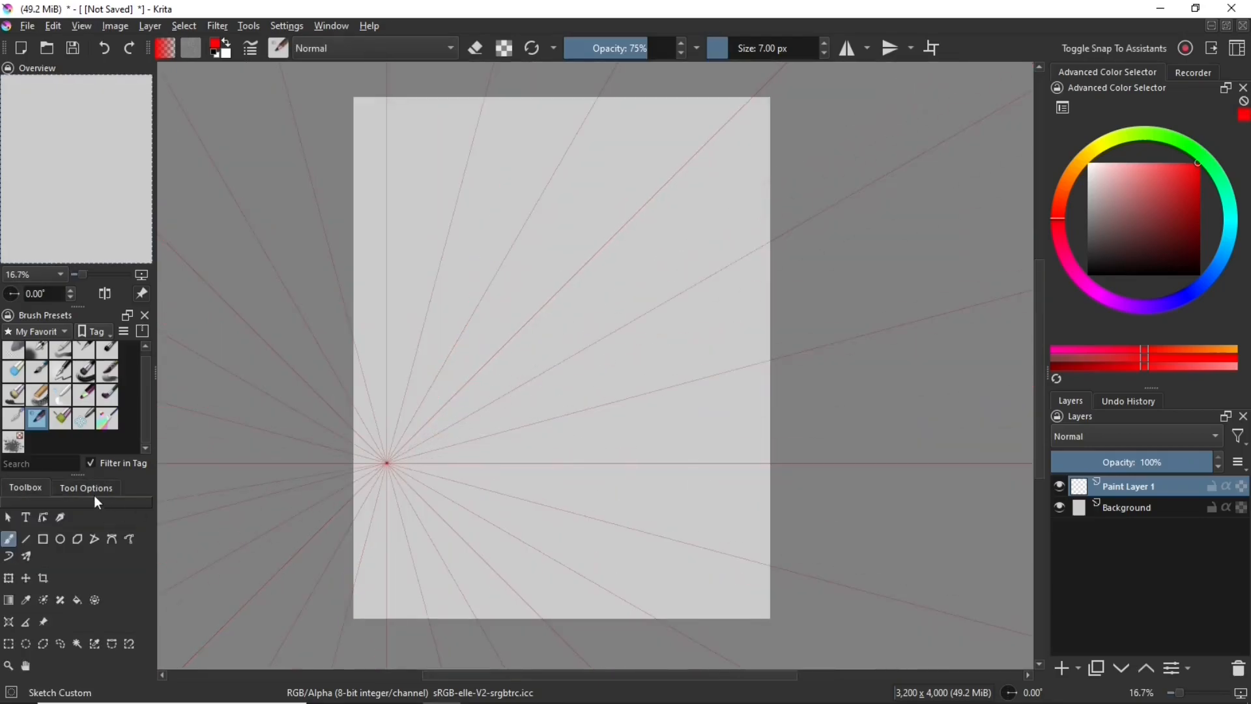
left_click(91, 493)
left_click(27, 488)
left_click(8, 622)
left_click_drag(411, 492, 402, 466)
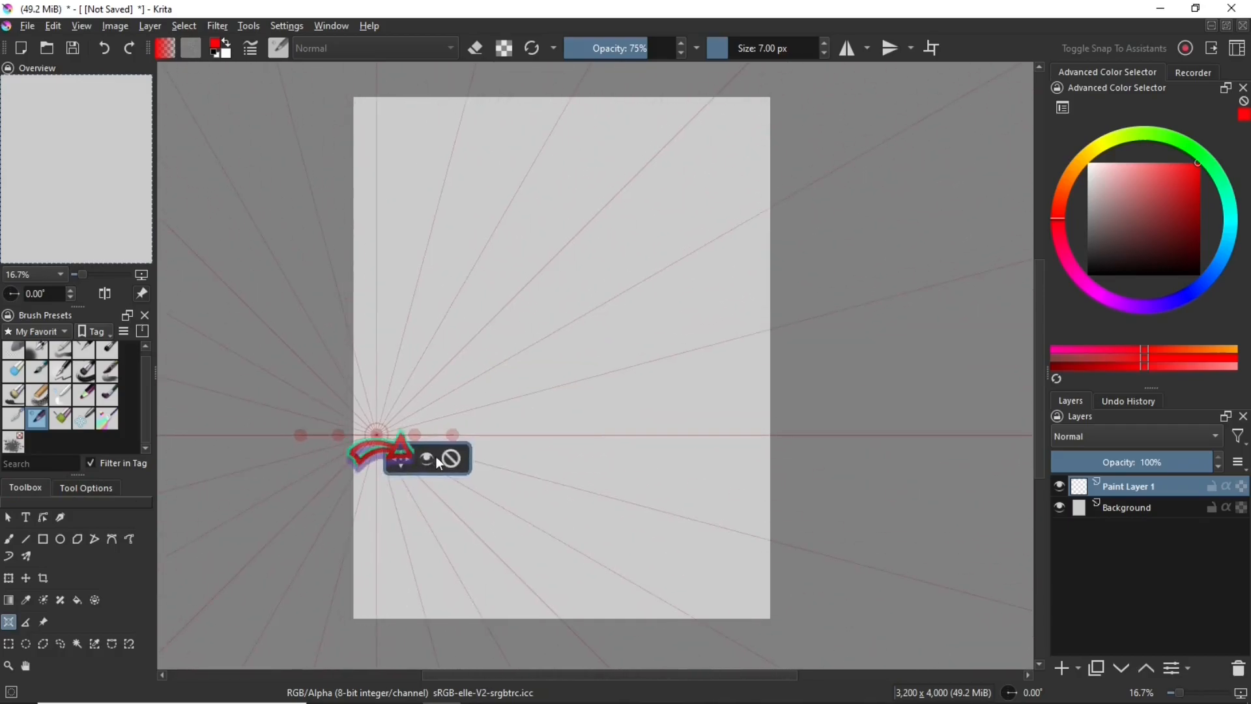
left_click(451, 458)
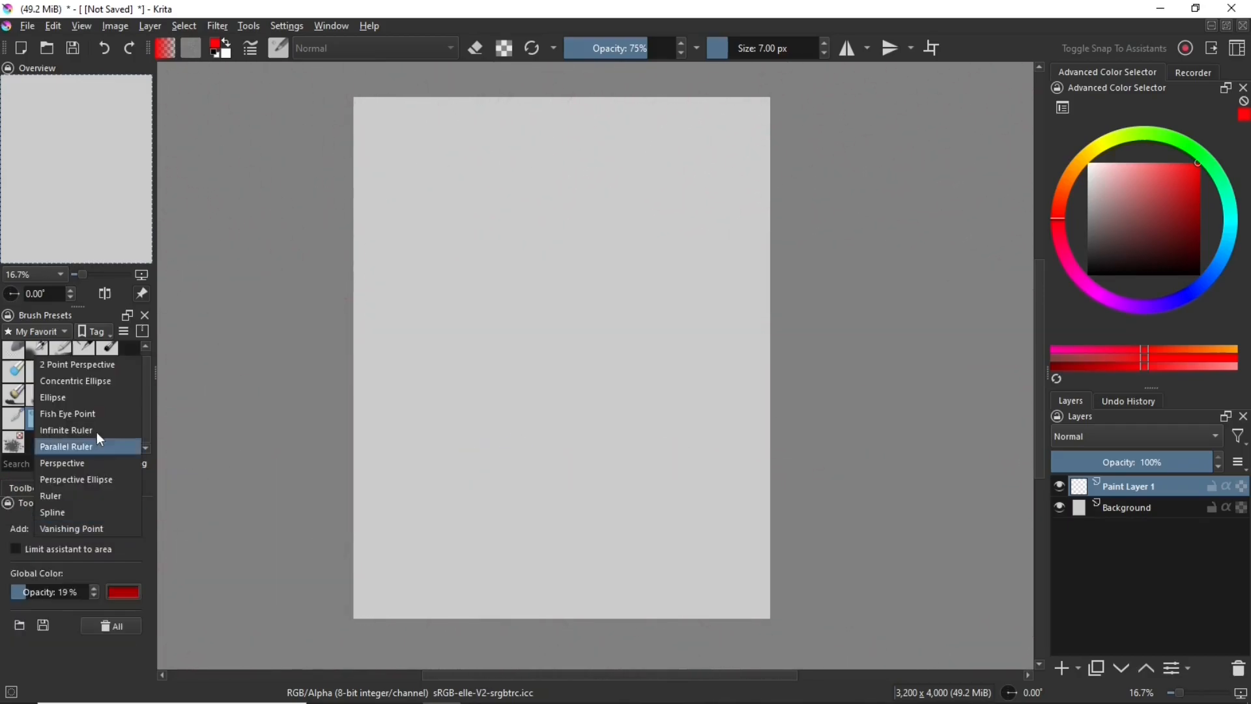
Place a 2 Point Perspective assistant with one vanishing point on each side of the canvas and its third point above
left_click(96, 369)
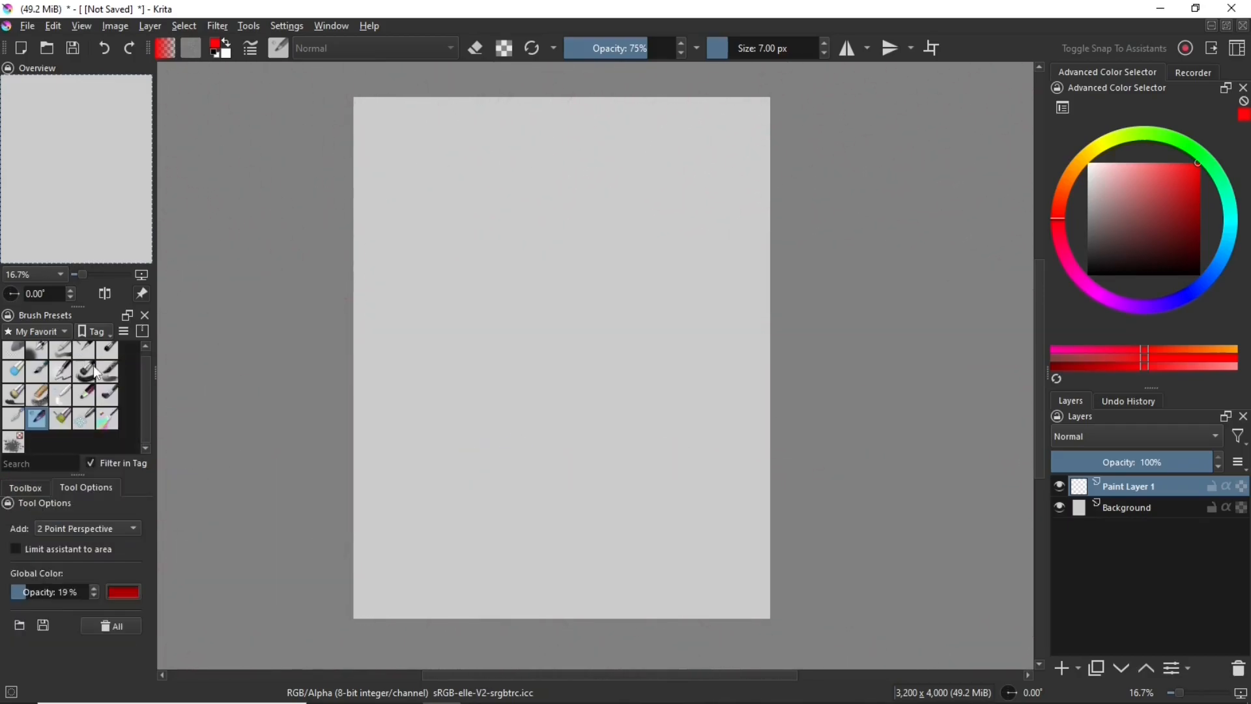
scroll(387, 416, "down", 4)
left_click(295, 396)
left_click(825, 335)
left_click(515, 104)
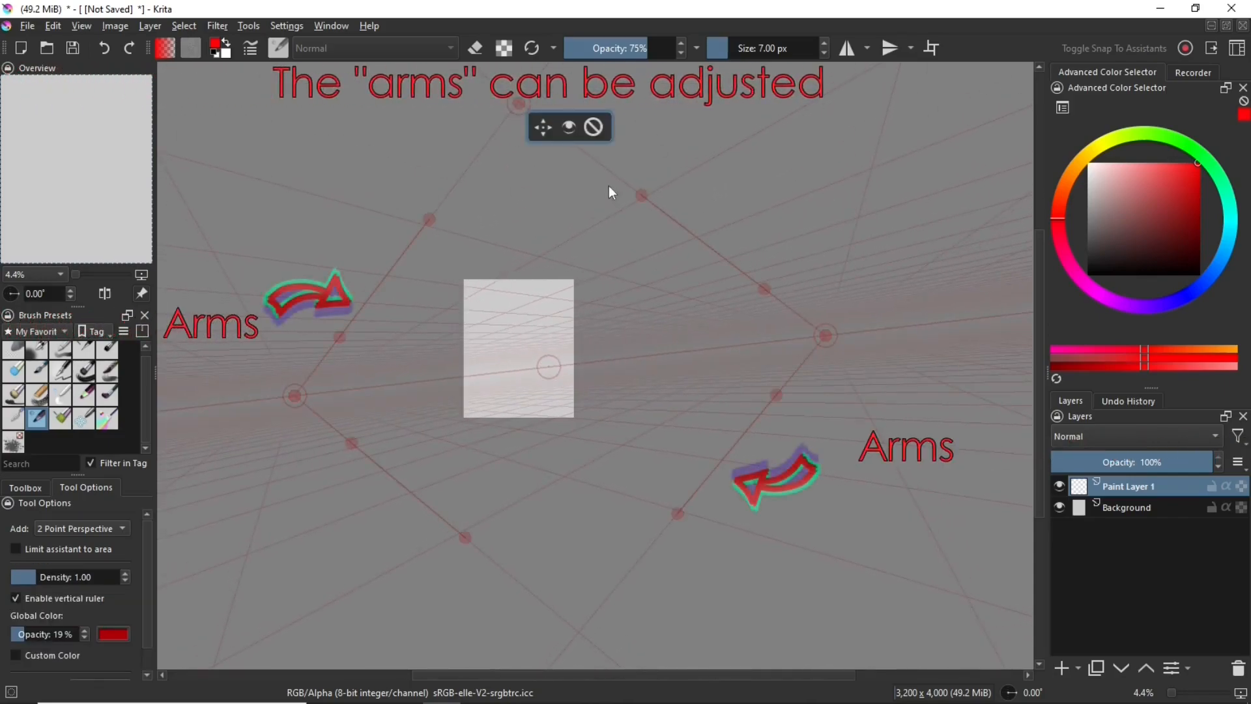
Shift the perspective assistant slightly, then adjust its arm handles and raise its right vanishing point
mouse_move(546, 127)
left_mouse_down()
mouse_move(538, 135)
mouse_move(538, 117)
left_mouse_up()
left_click_drag(331, 328, 360, 323)
left_click_drag(476, 238, 503, 297)
left_click_drag(411, 176, 435, 246)
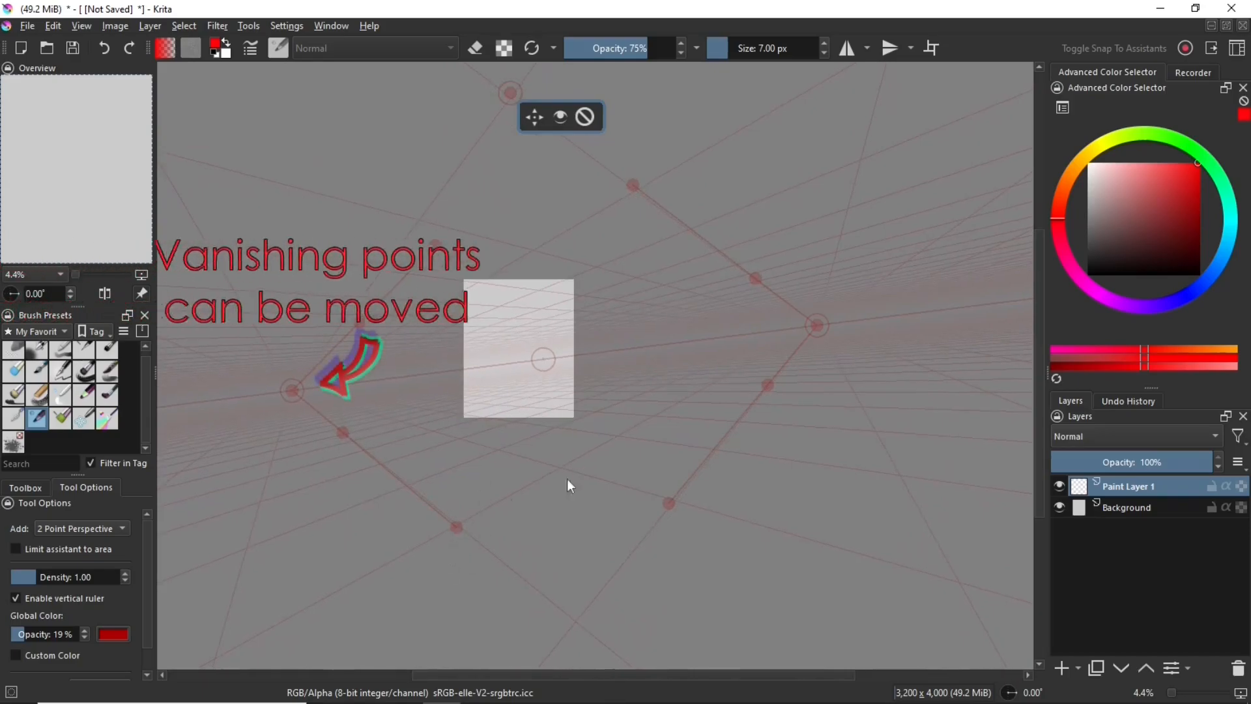
mouse_move(820, 327)
left_mouse_down()
mouse_move(782, 350)
mouse_move(789, 331)
mouse_move(639, 320)
mouse_move(811, 311)
left_mouse_up()
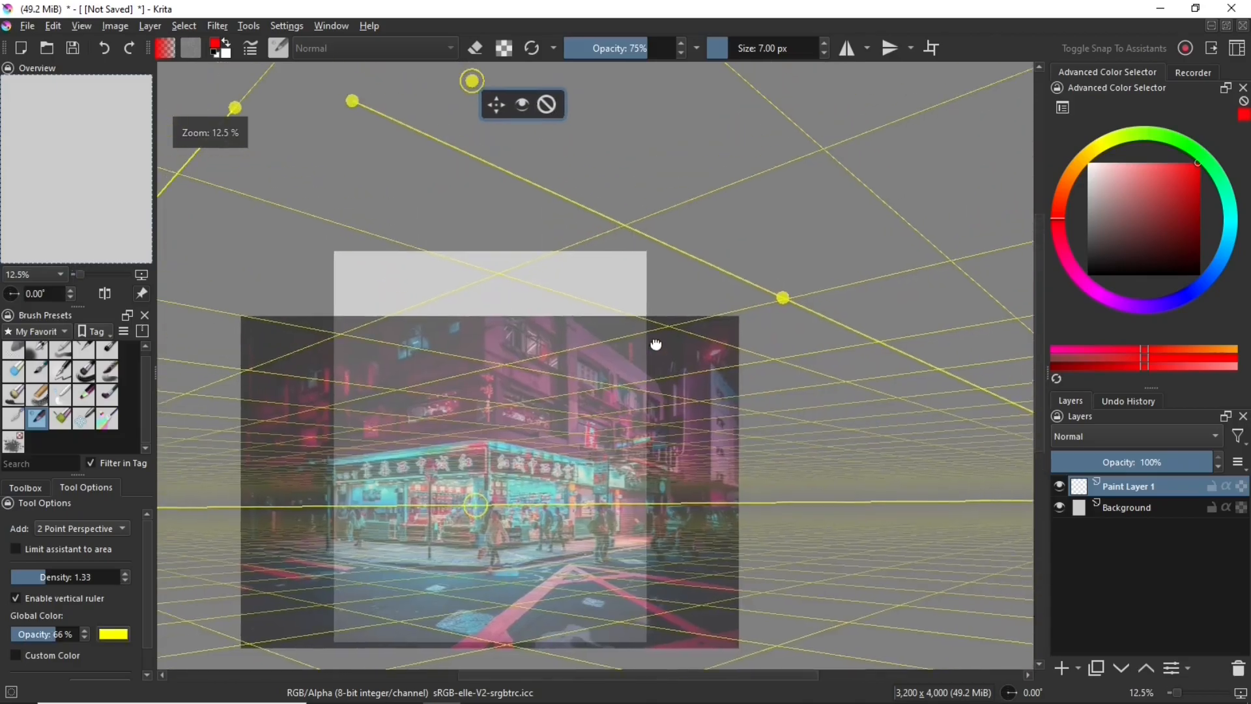
Align both handles of the right vanishing point's upper arm with the pink building's receding edge in the street reference
scroll(655, 339, "down", 3)
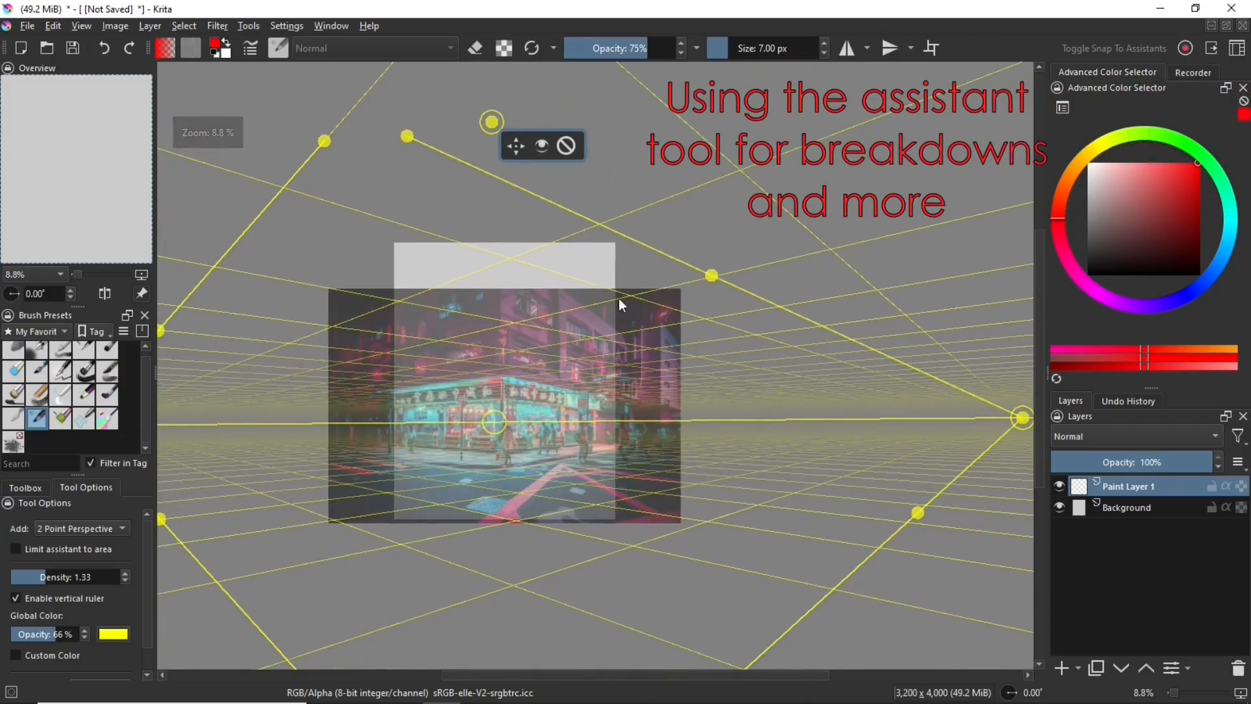
left_click_drag(714, 273, 634, 359)
scroll(623, 332, "up", 6)
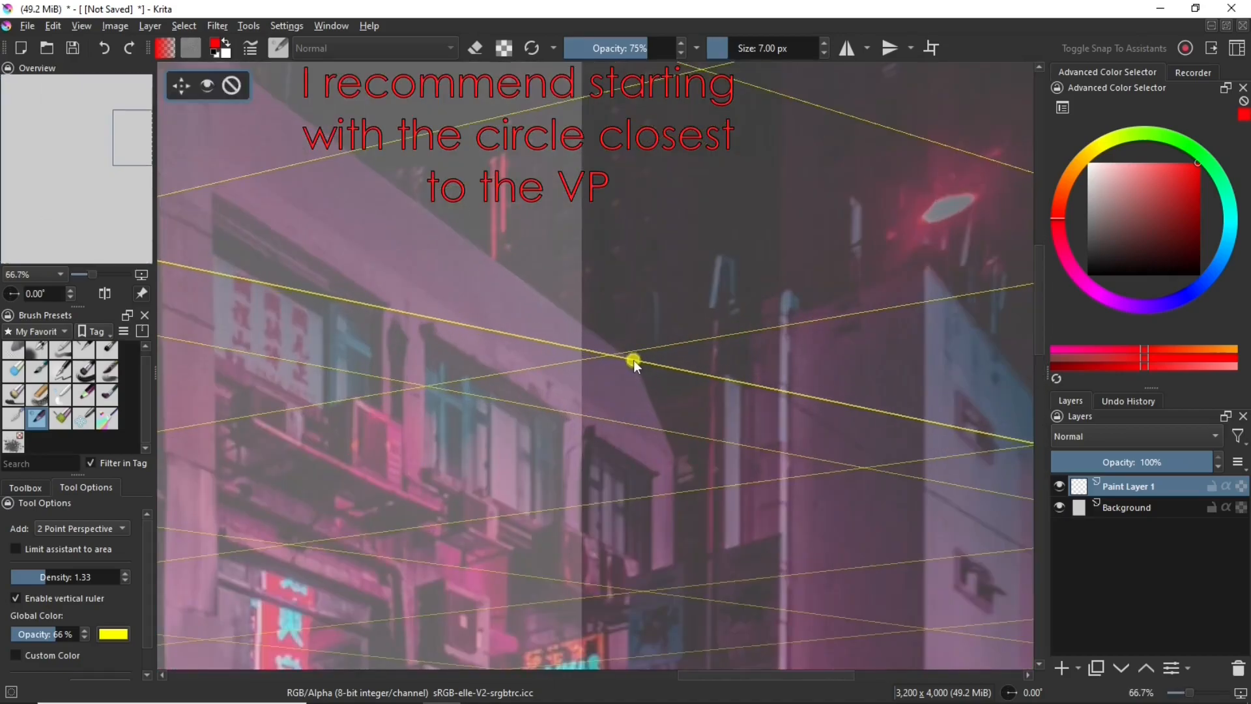
scroll(599, 332, "down", 3)
scroll(308, 266, "down", 2)
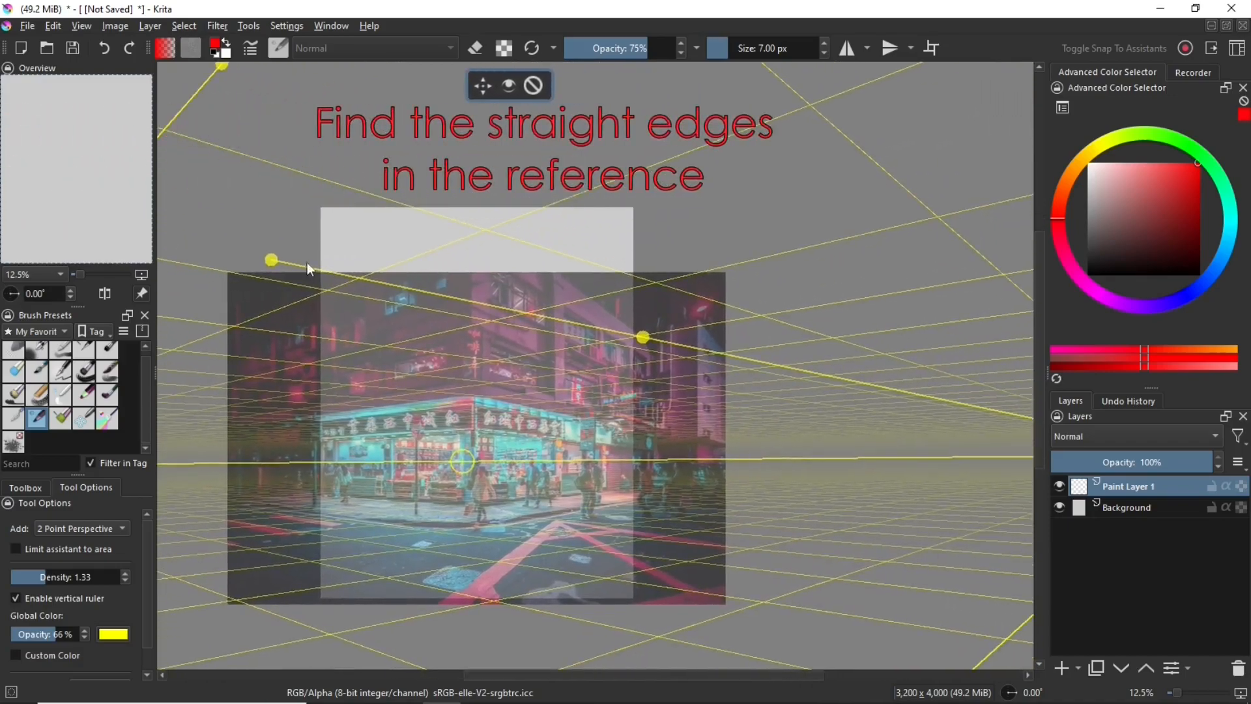
left_click_drag(274, 260, 562, 279)
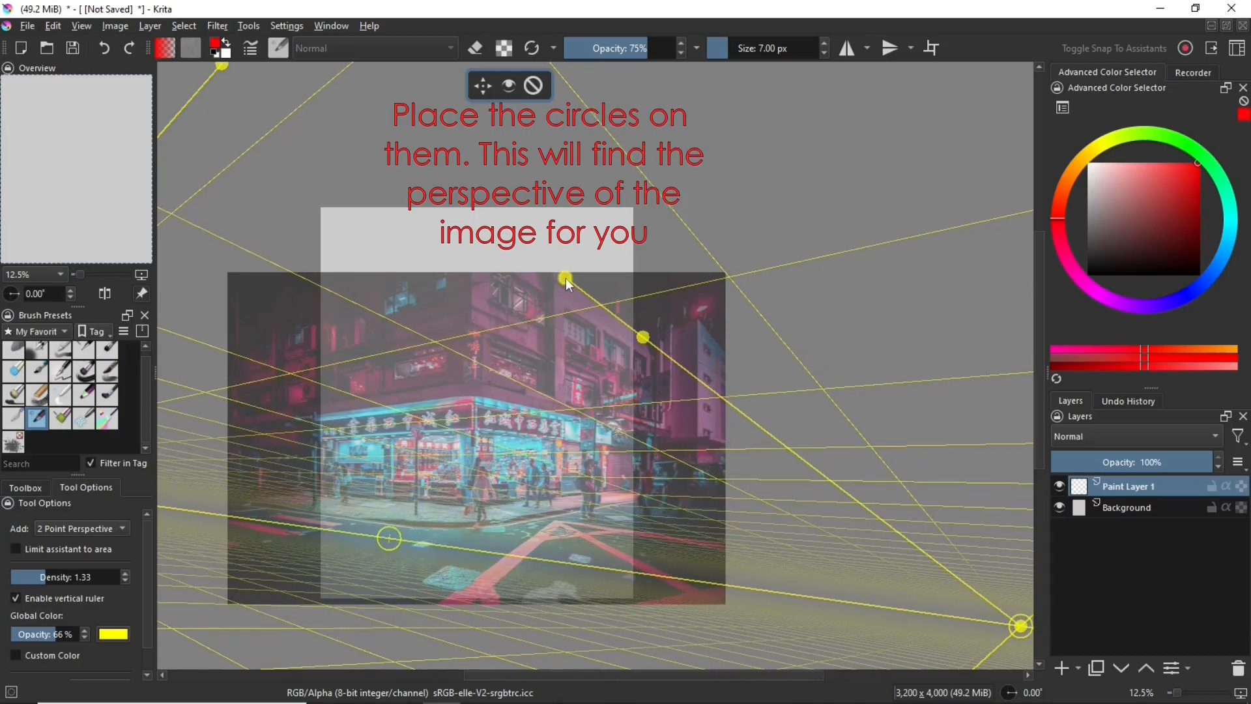
scroll(566, 278, "up", 4)
left_click_drag(568, 276, 557, 277)
scroll(693, 389, "down", 3)
scroll(694, 389, "down", 1)
Bring the handles of the right vanishing point's lower arm onto the street reference, extending the arm across the shop front
left_click_drag(659, 375, 547, 112)
left_click_drag(664, 352, 570, 193)
scroll(761, 322, "down", 2)
left_click_drag(767, 281, 735, 346)
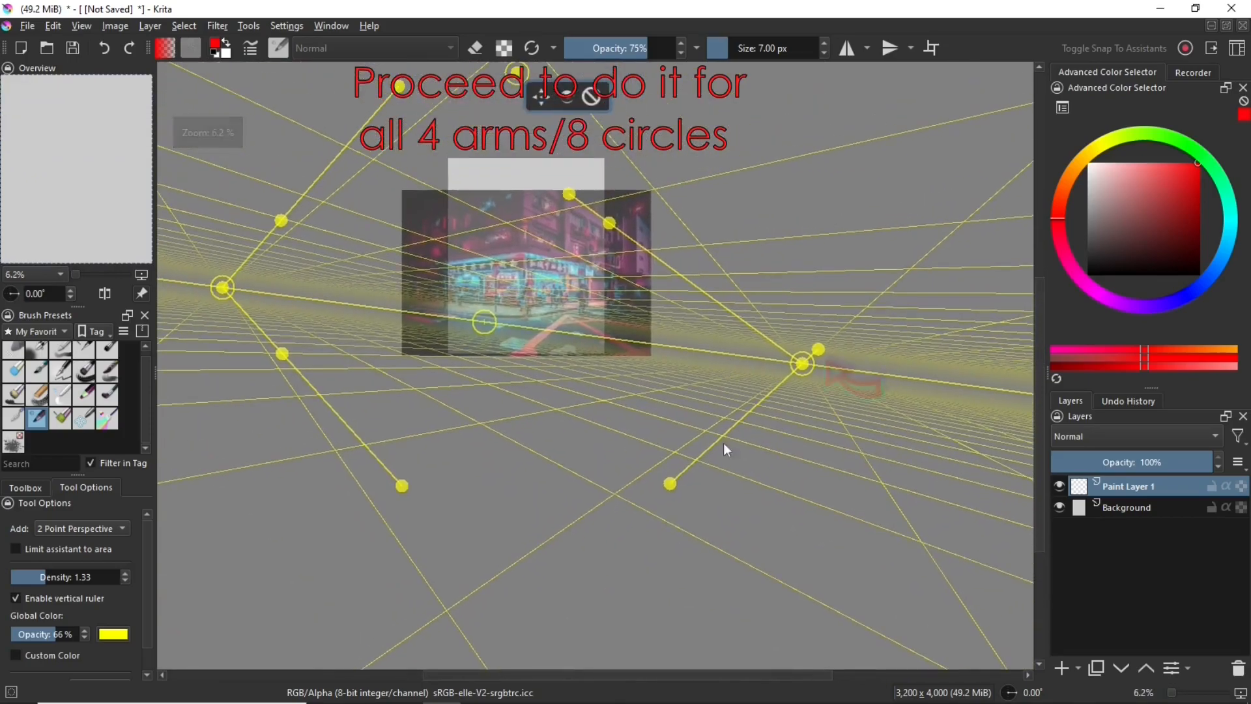
left_click_drag(822, 356, 723, 374)
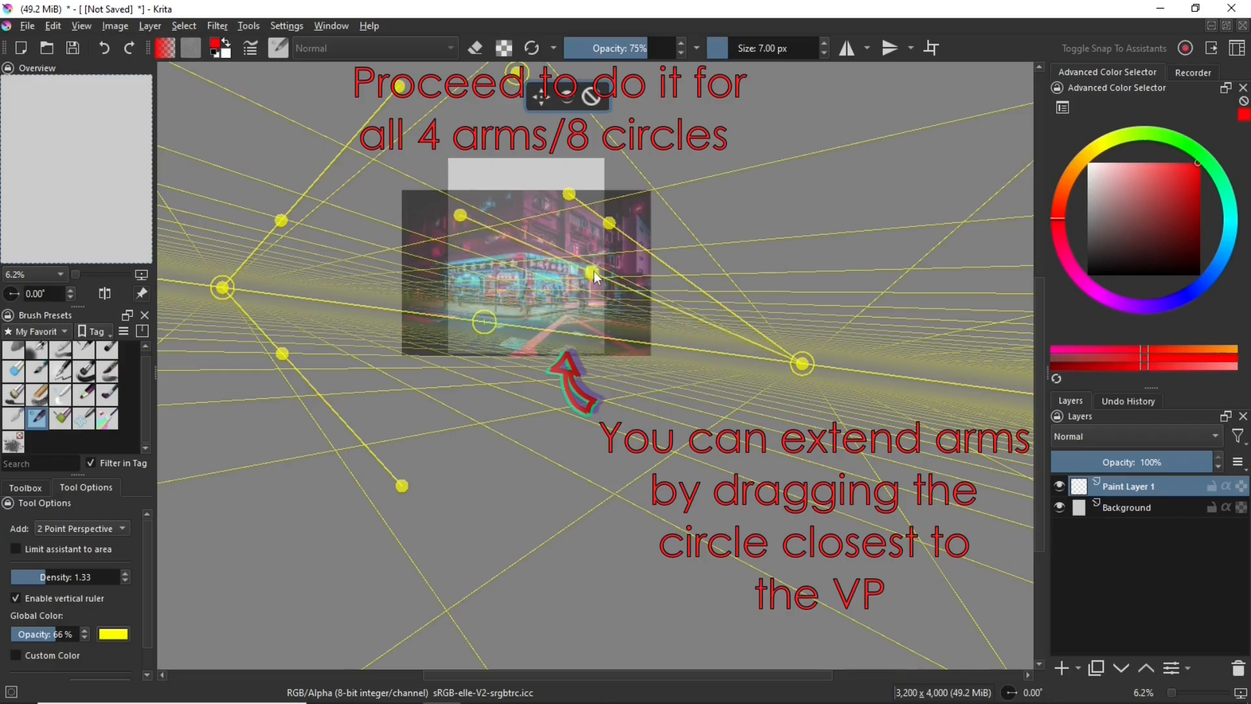
scroll(616, 281, "up", 5)
scroll(616, 280, "down", 1)
Fit the remaining arm handles to the building ledge and the lower edges of the shop signs in the street reference
left_click_drag(667, 215, 715, 390)
left_click_drag(720, 469, 580, 318)
left_click_drag(219, 176, 432, 248)
left_click_drag(320, 208, 721, 474)
scroll(623, 371, "down", 1)
left_click_drag(828, 399, 672, 422)
scroll(715, 421, "up", 5)
scroll(754, 323, "up", 4)
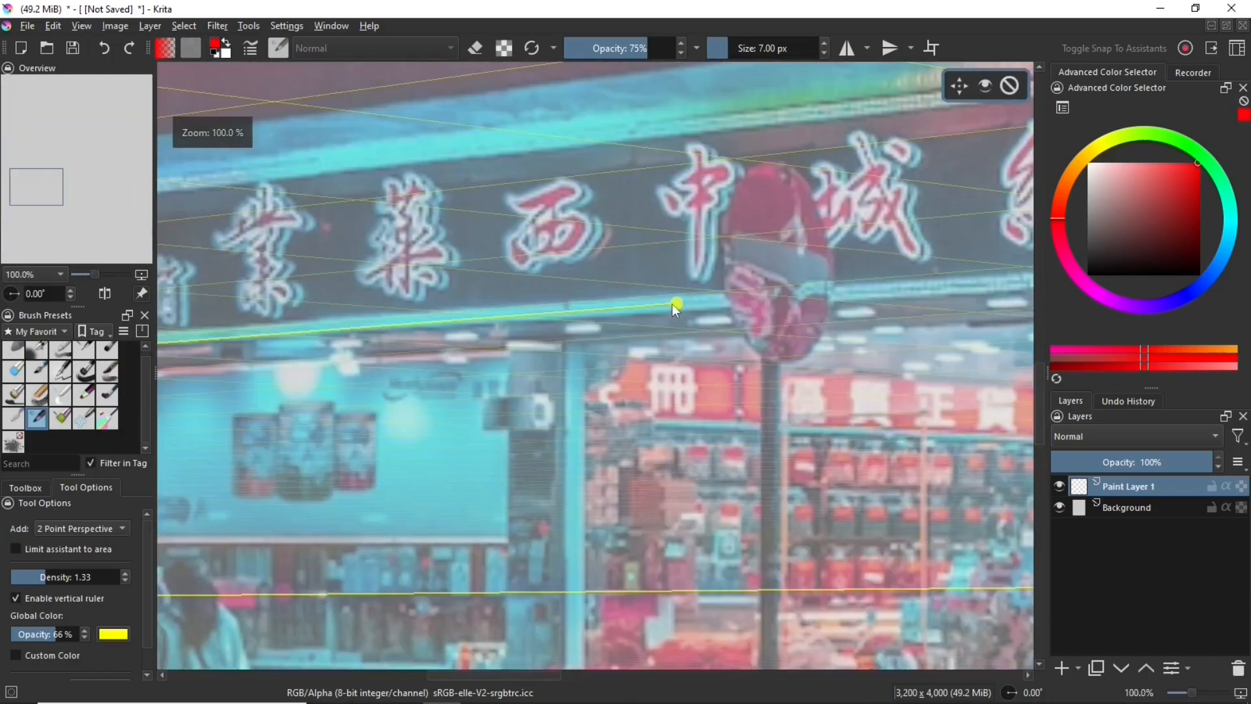
scroll(681, 365, "down", 4)
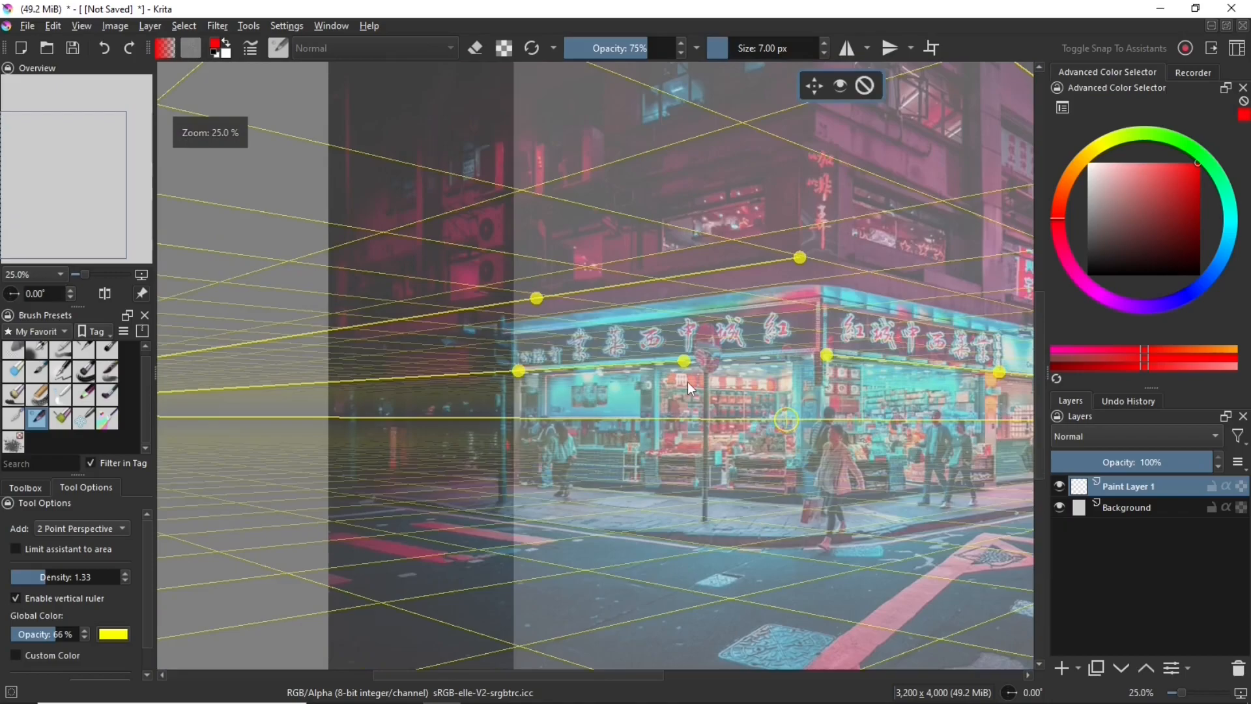
scroll(691, 389, "down", 2)
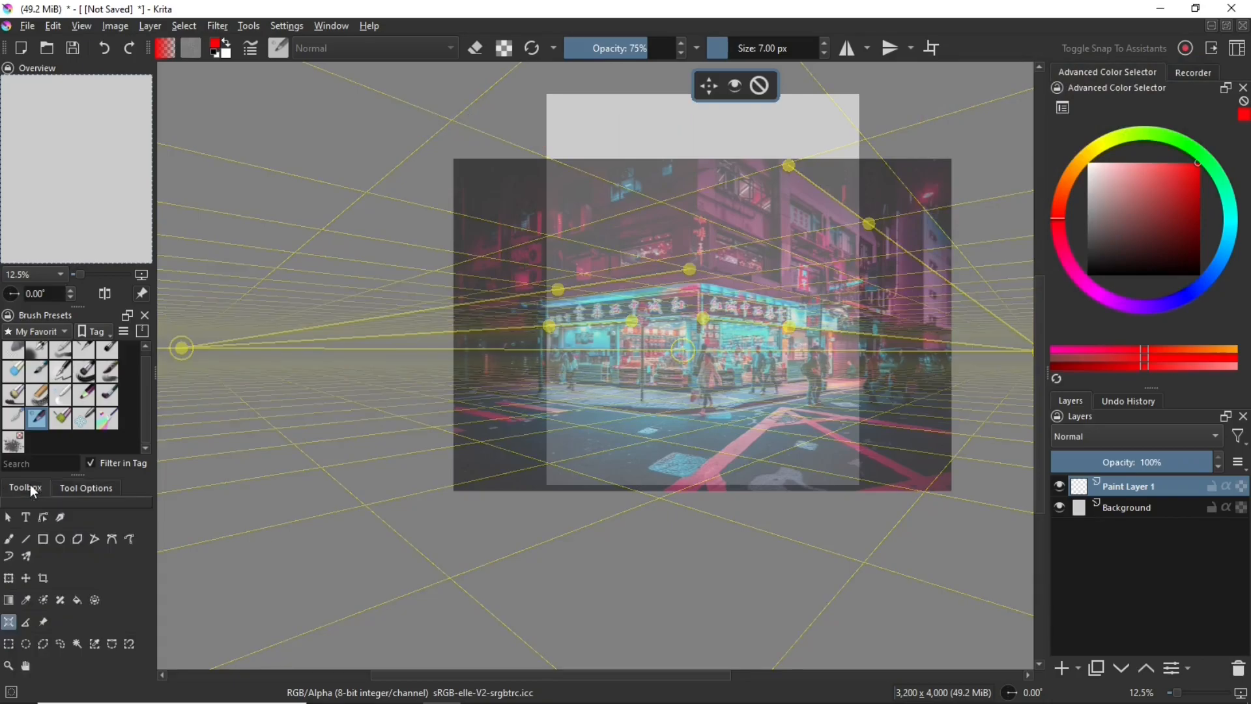
Enable Snap to Assistants for the freehand brush
left_click(27, 487)
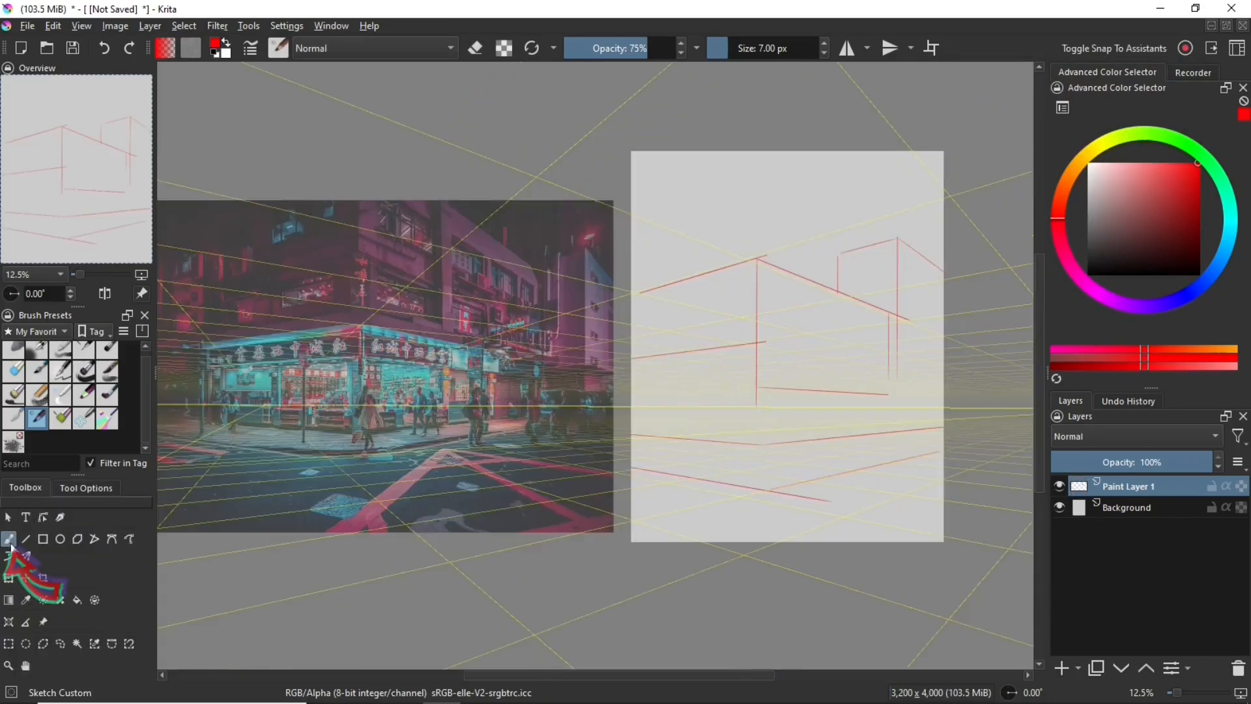
left_click(61, 489)
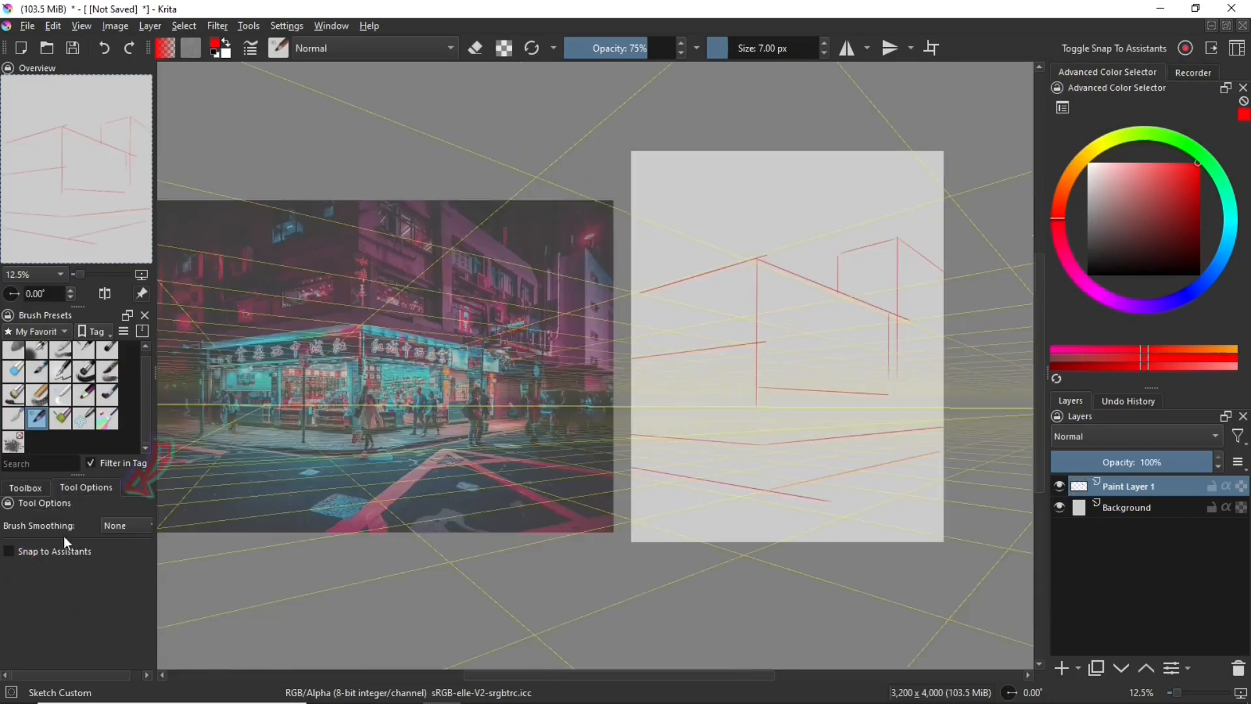
left_click(46, 551)
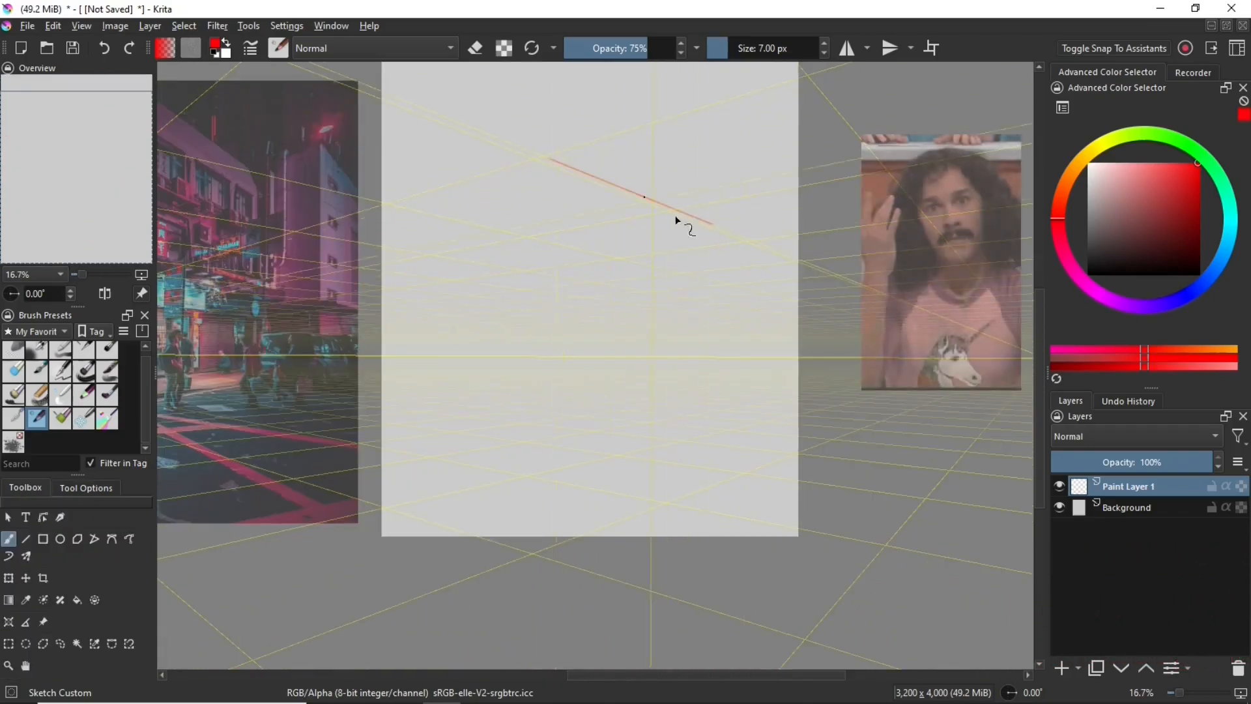
Sketch the building's rooflines, walls and street edges in red on the canvas, following the perspective guides
left_click_drag(676, 215, 754, 242)
mouse_move(393, 204)
left_mouse_down()
mouse_move(548, 159)
mouse_move(549, 355)
mouse_move(725, 339)
left_mouse_up()
left_click_drag(382, 291, 562, 269)
left_click_drag(793, 416, 567, 467)
left_click_drag(378, 437, 649, 483)
mouse_move(799, 383)
left_mouse_down()
mouse_move(542, 407)
mouse_move(382, 394)
left_mouse_up()
left_click_drag(738, 131, 799, 174)
left_click_drag(657, 154, 658, 205)
scroll(613, 346, "down", 1)
left_click_drag(614, 346, 806, 399)
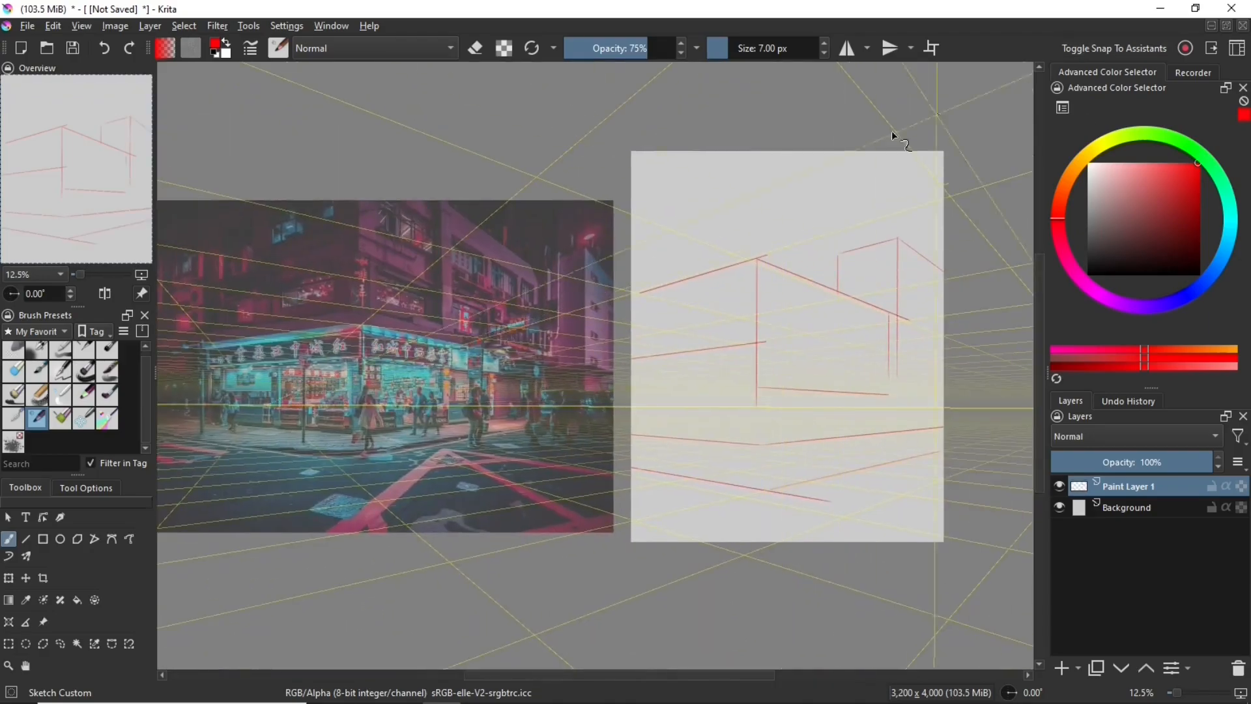
Reduce the assistant snapping Magnetism to 453, draw a vertical test stroke on the canvas and undo it
left_click(86, 488)
left_click(124, 571)
left_click_drag(133, 573, 124, 573)
mouse_move(692, 206)
left_mouse_down()
mouse_move(738, 207)
mouse_move(707, 217)
mouse_move(777, 201)
mouse_move(760, 271)
mouse_move(694, 312)
left_mouse_up()
key("ctrl+z")
key("ctrl+z")
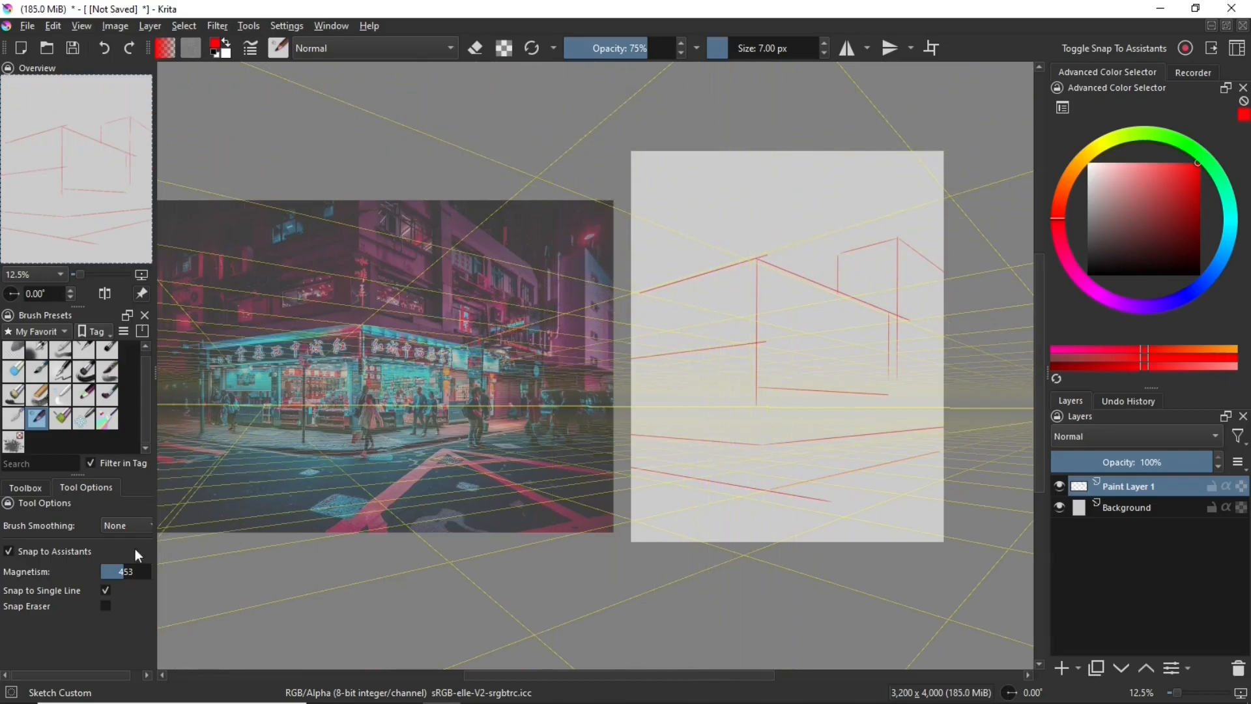
Turn off Snap to Single Line and sketch a building corner with receding wall and street lines in perspective
left_click(106, 589)
mouse_move(753, 240)
left_mouse_down()
mouse_move(754, 273)
mouse_move(817, 181)
mouse_move(805, 322)
mouse_move(762, 330)
mouse_move(854, 334)
mouse_move(758, 436)
mouse_move(826, 499)
mouse_move(841, 422)
mouse_move(805, 327)
mouse_move(919, 476)
mouse_move(825, 480)
mouse_move(816, 548)
left_mouse_up()
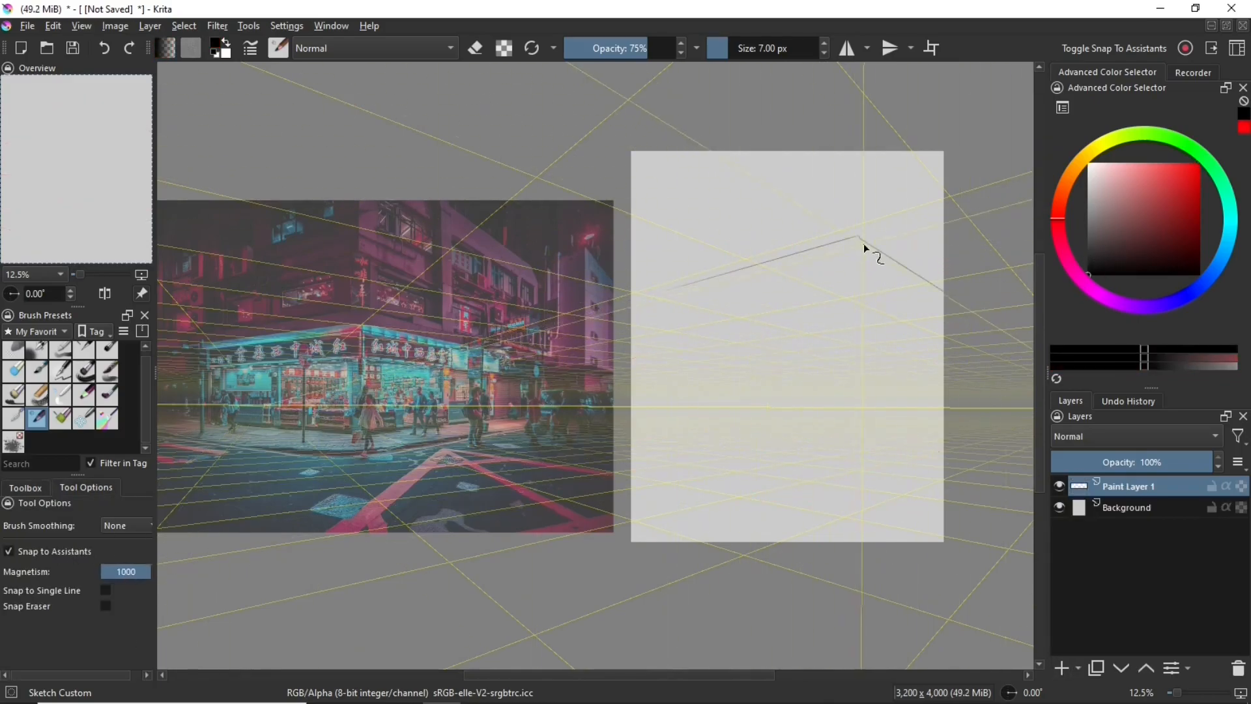
left_click_drag(860, 237, 859, 450)
left_click_drag(859, 260, 645, 311)
left_click_drag(859, 260, 939, 303)
left_click_drag(859, 292, 678, 324)
mouse_move(851, 463)
left_mouse_down()
mouse_move(638, 442)
mouse_move(943, 447)
left_mouse_up()
left_click_drag(778, 509, 654, 482)
left_click_drag(865, 511, 943, 484)
Delete the selected paint layer
left_click(1239, 668)
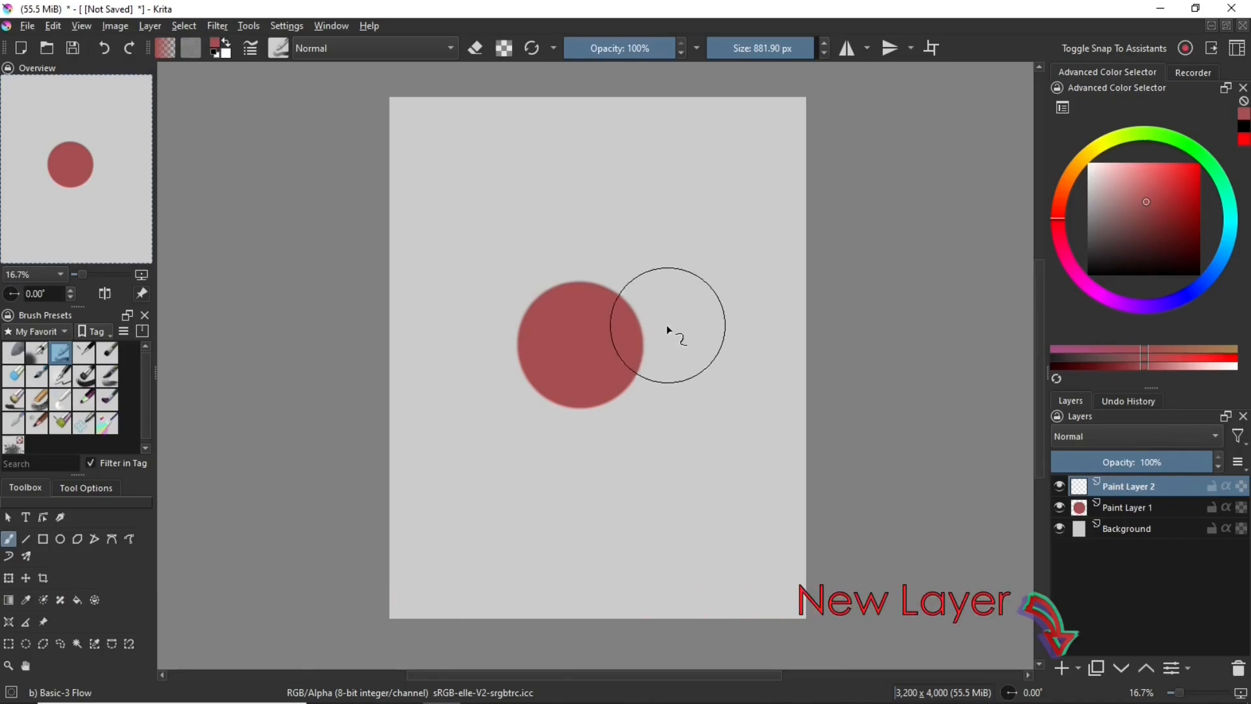
Change the painting color to a darker, deeper red
left_click(1180, 226)
left_click(1162, 239)
left_click(1058, 227)
Try dark red shading over the left side of the circle on Paint Layer 2, then undo it
left_click(510, 336)
left_click_drag(520, 363, 576, 385)
key("ctrl+z")
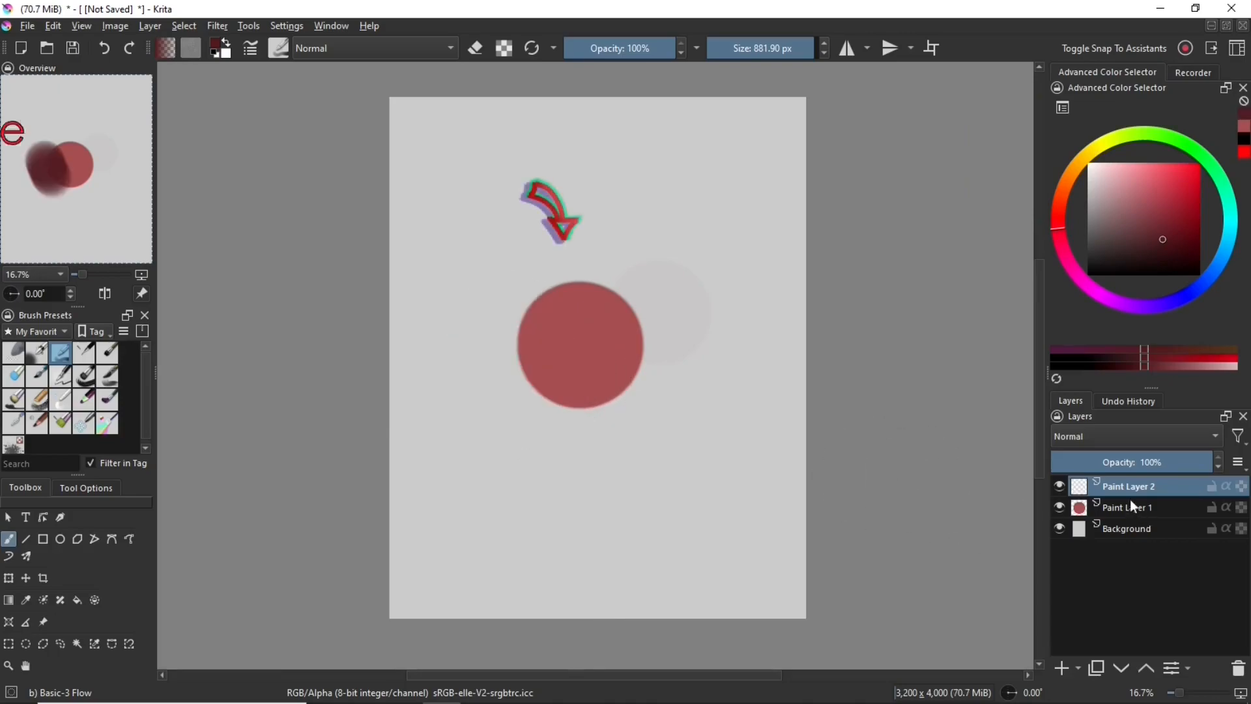
Put Paint Layer 1 and Paint Layer 2 into a quick clipping group and turn on alpha inheritance for Paint Layer 2
left_click(1145, 507, "ctrl")
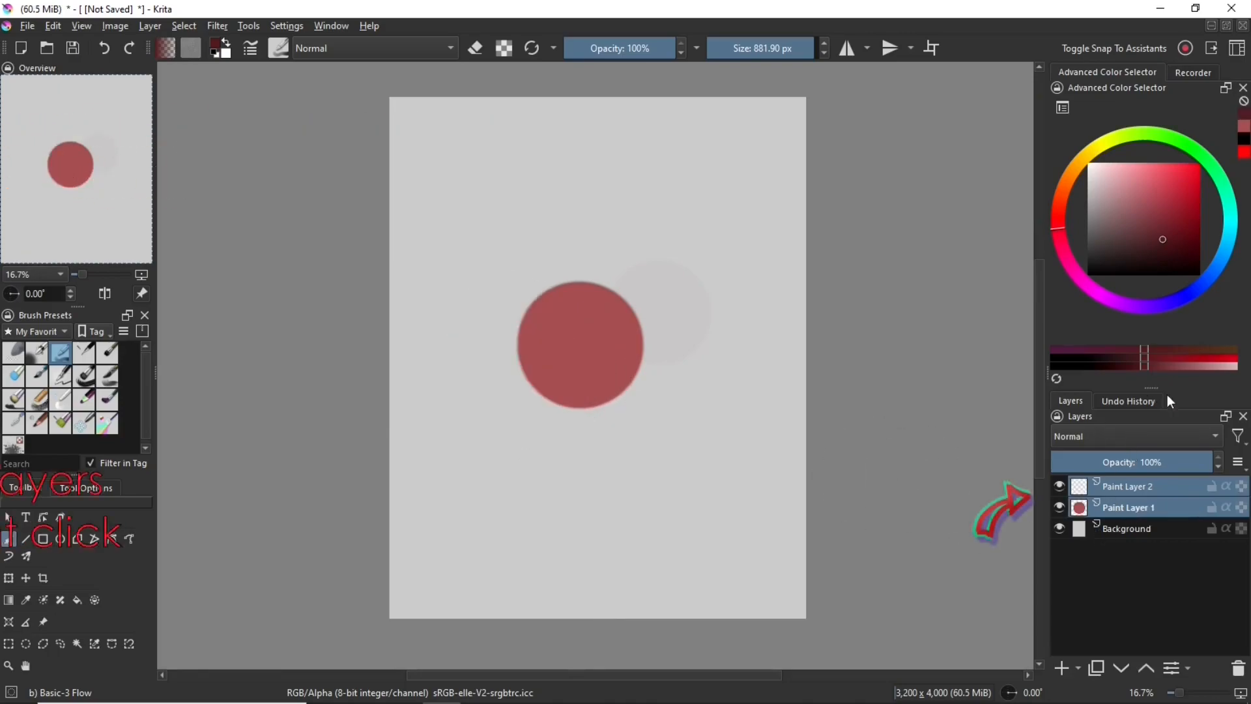
right_click(1133, 493)
mouse_move(1091, 428)
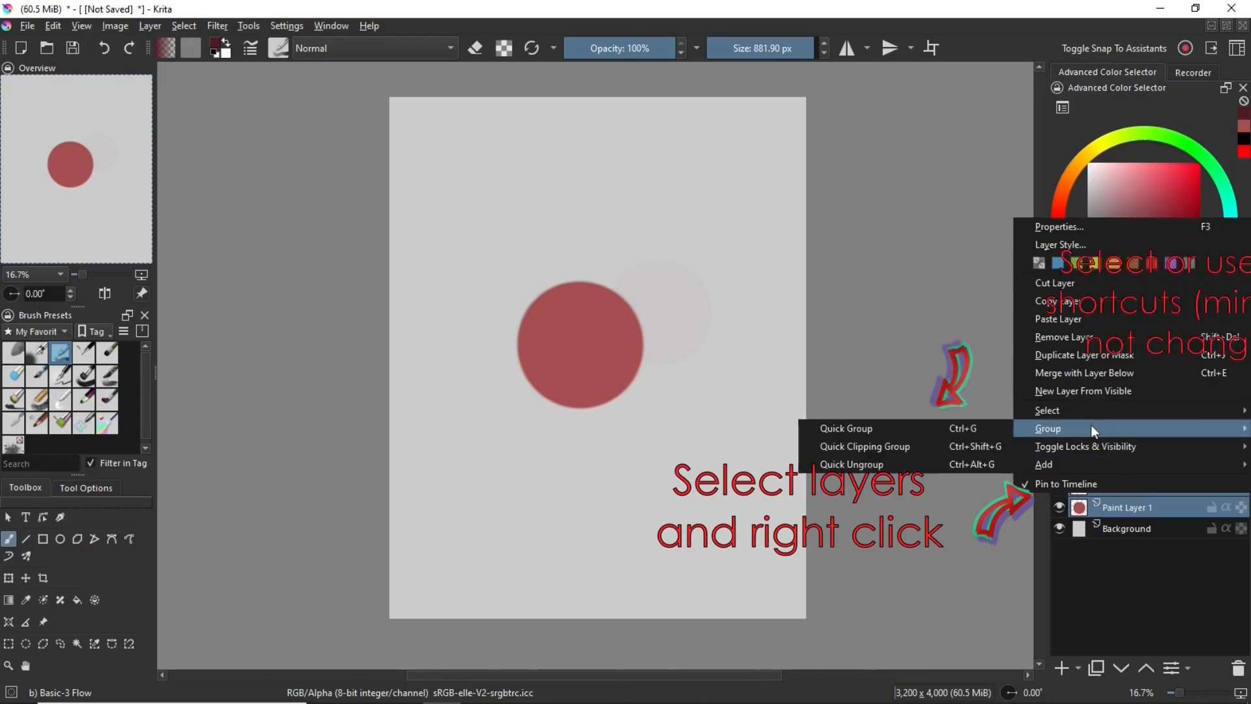
left_click(917, 450)
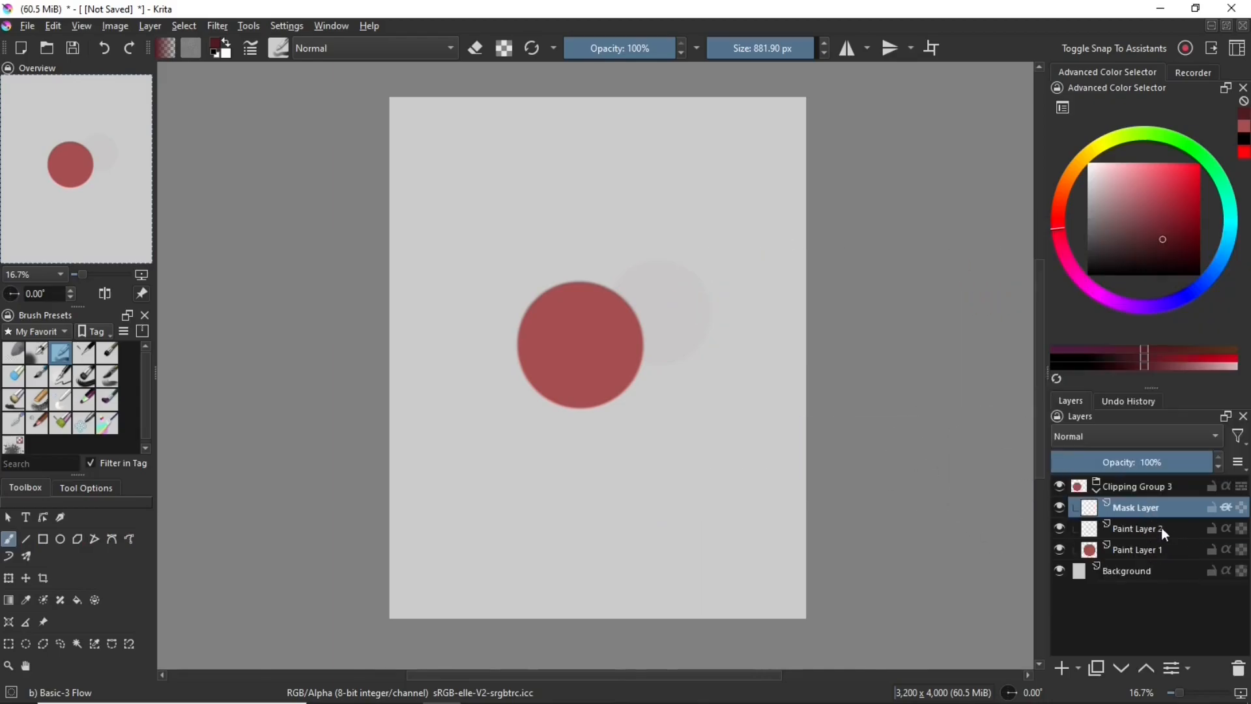
left_click(1141, 533)
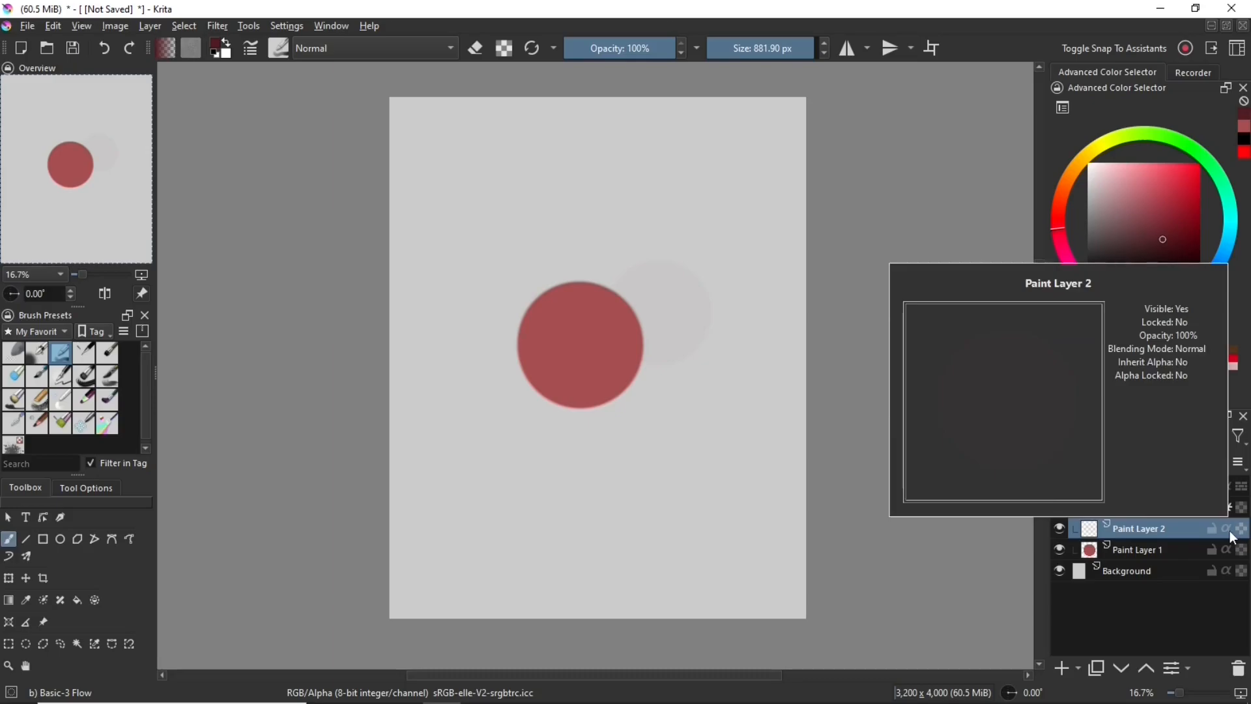
mouse_move(1140, 509)
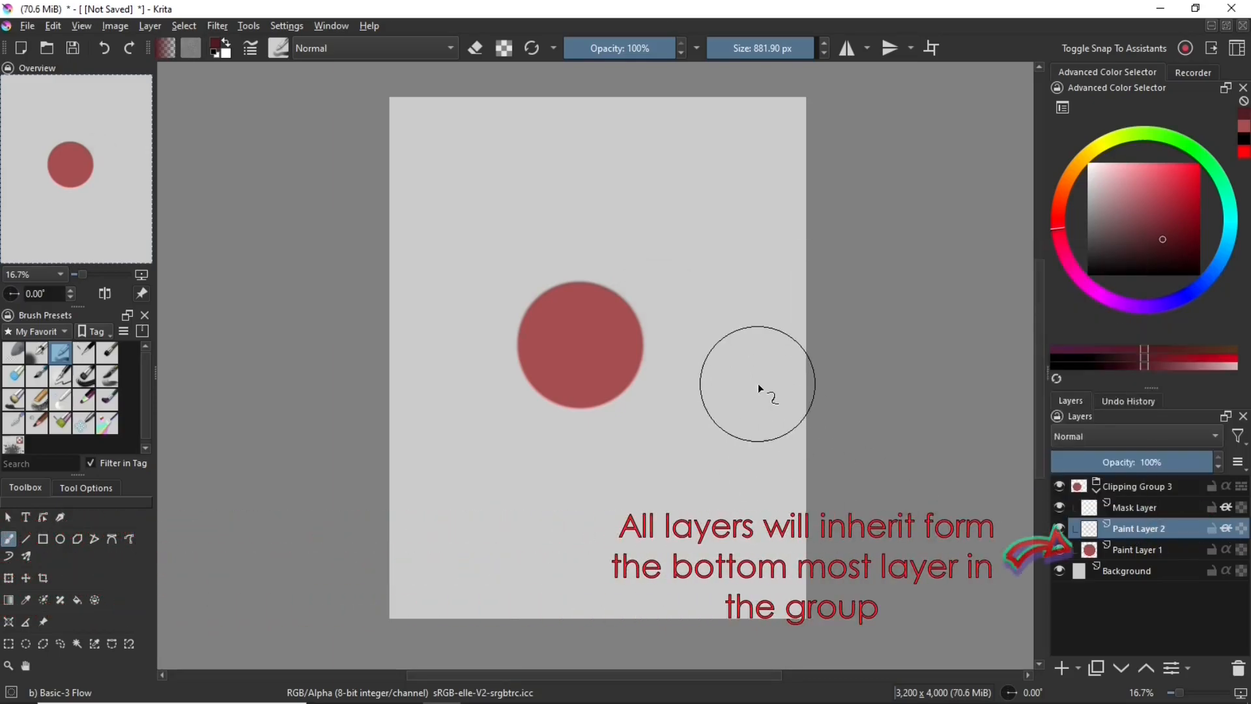
Try dark red shading and erasing on the clipped Paint Layer 2 over the circle, then undo the strokes
left_click_drag(535, 290, 589, 386)
key("ctrl+z")
mouse_move(521, 327)
left_mouse_down()
mouse_move(553, 404)
mouse_move(598, 434)
left_mouse_up()
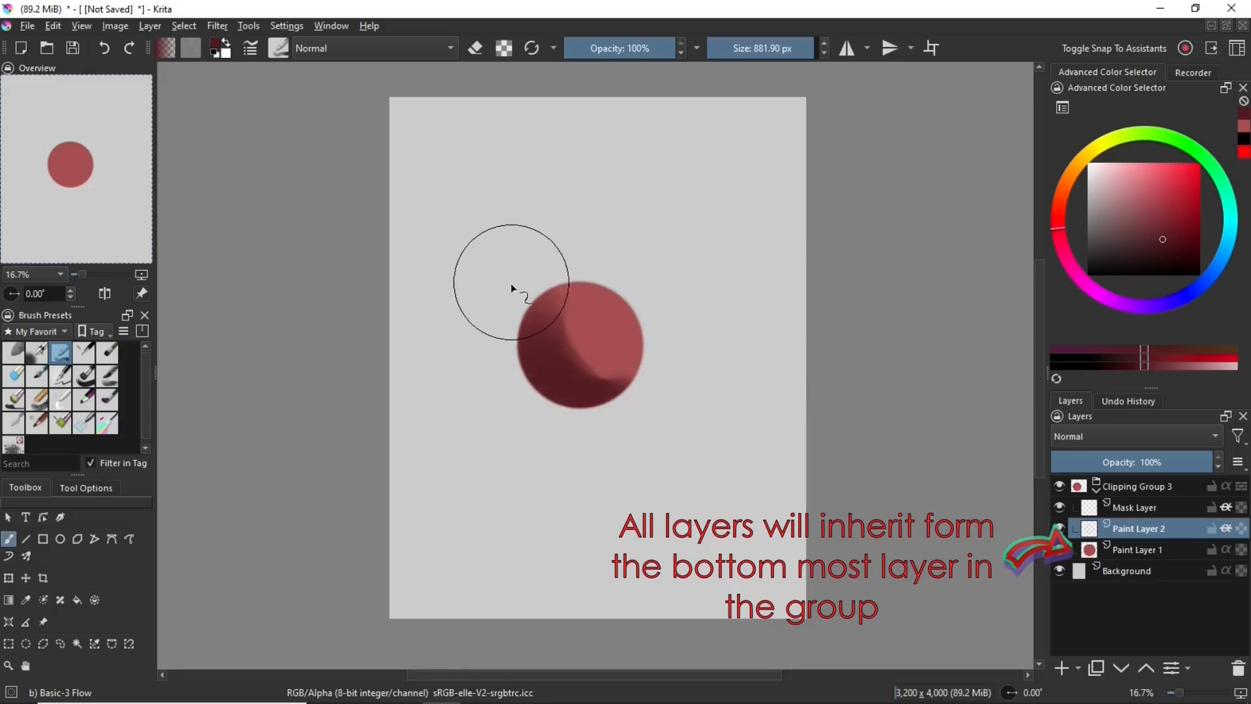
key("e")
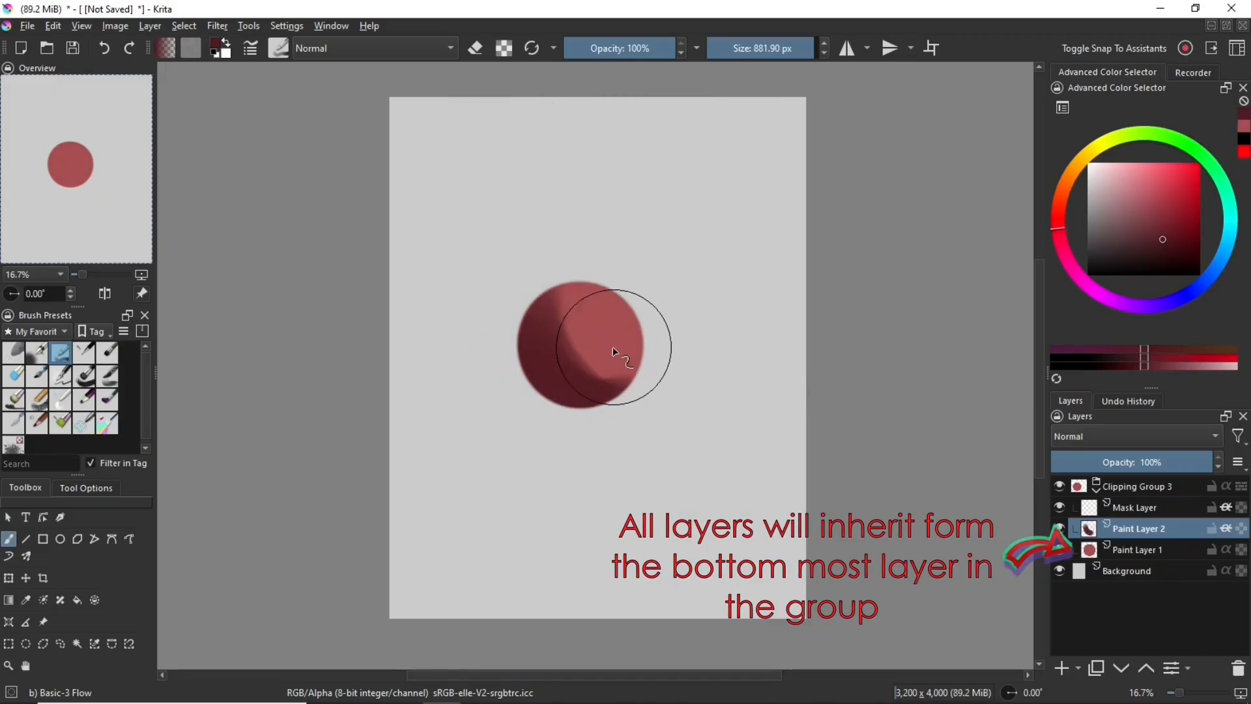
left_click_drag(614, 351, 634, 312)
key("ctrl+z")
key("ctrl+z")
key("ctrl+z")
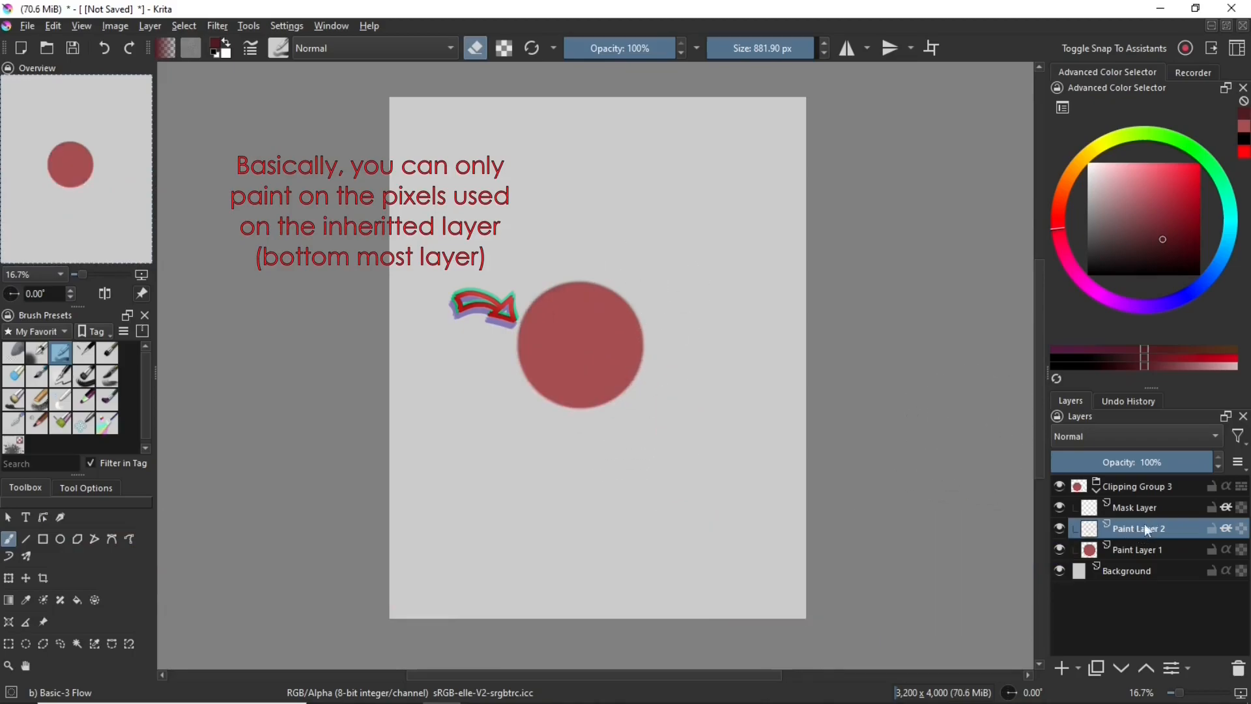
Set Paint Layer 2 to Multiply blending and paint dark red shading along the circle's lower and left sides
left_click(1129, 438)
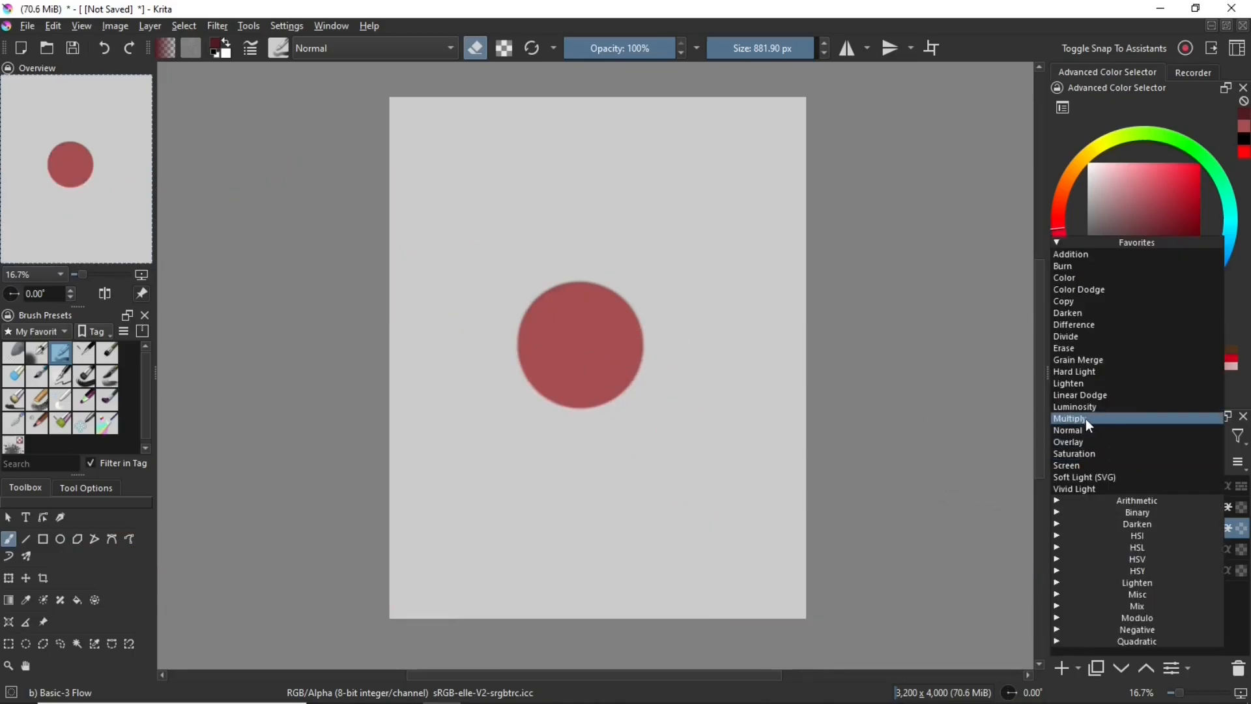
left_click(1089, 421)
key("e")
left_click_drag(551, 398, 678, 385)
left_click_drag(481, 345, 489, 326)
Set the Mask Layer to Linear Dodge and paint light pink highlights on the circle's upper right area
left_click(1126, 185)
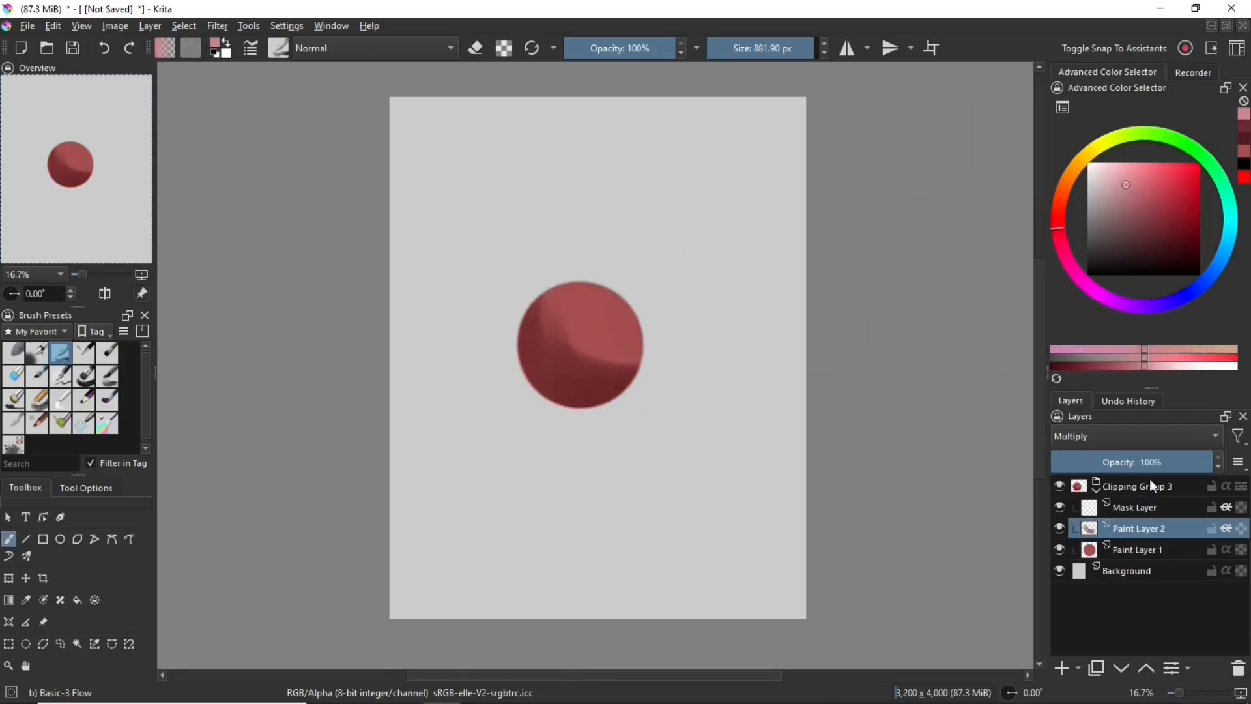
left_click(1136, 511)
left_click(1105, 433)
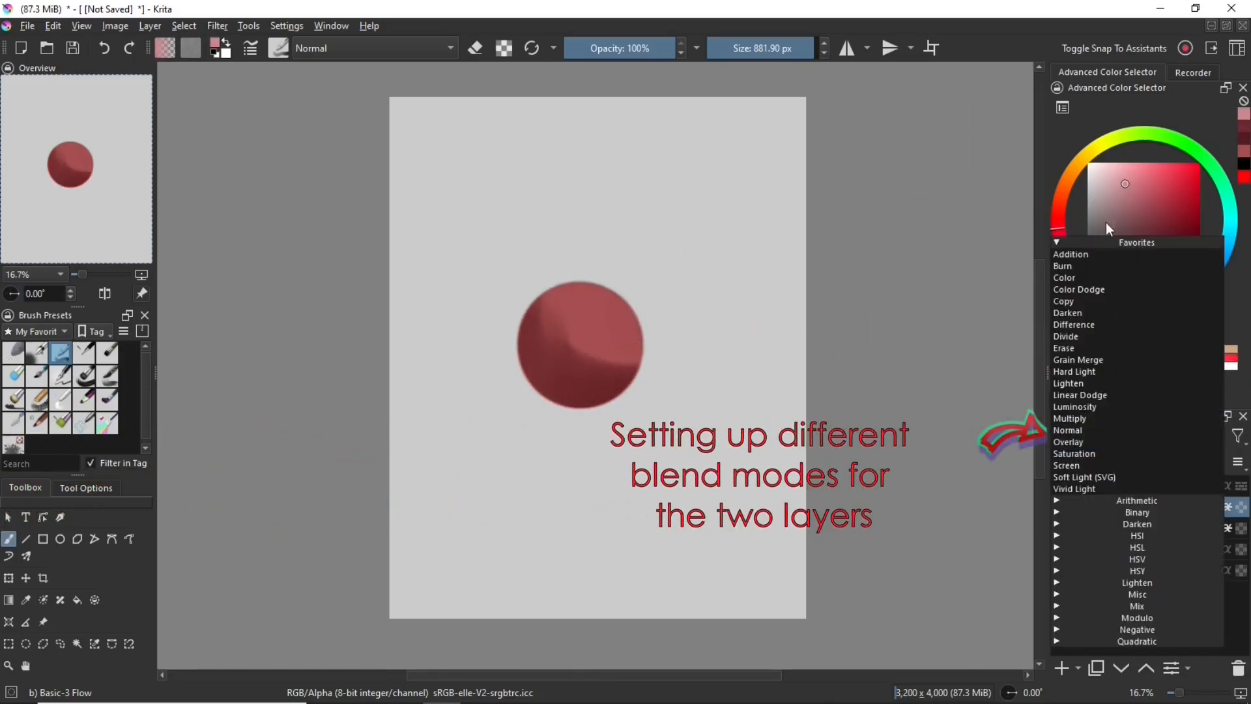
left_click(1089, 398)
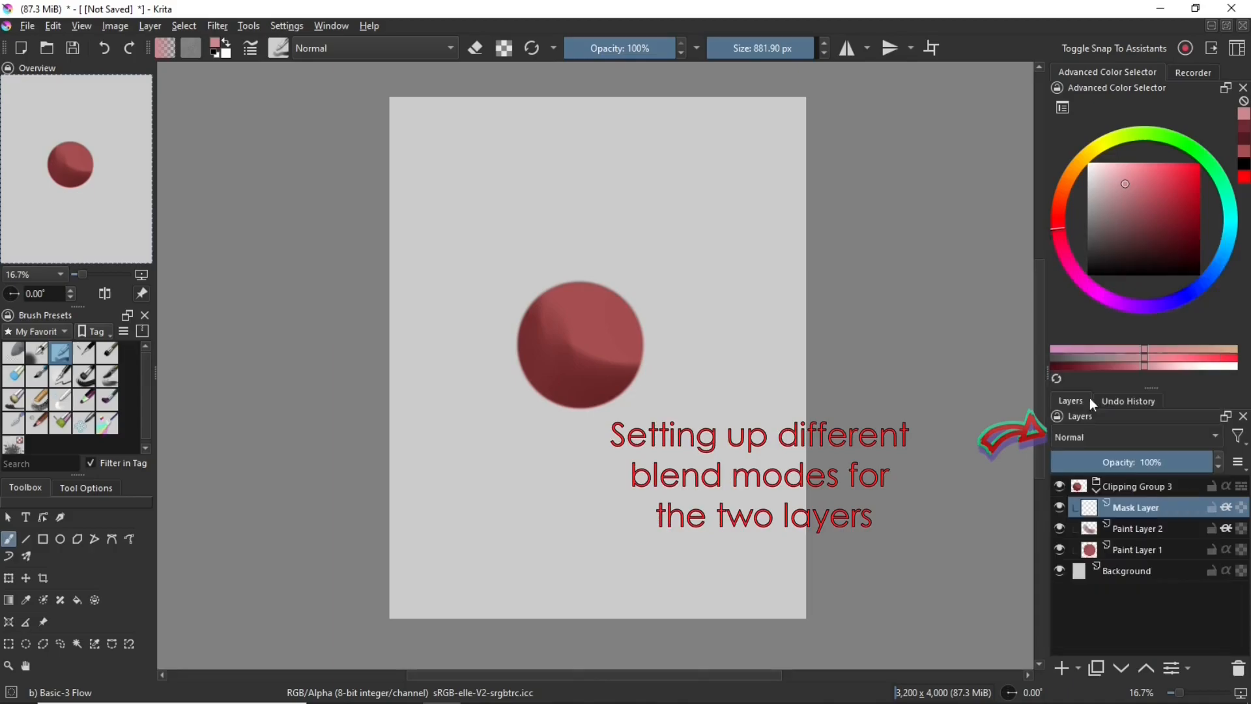
left_click_drag(620, 280, 634, 290)
left_click_drag(1152, 462, 1215, 462)
left_click(1117, 169)
mouse_move(606, 256)
left_mouse_down()
mouse_move(607, 302)
mouse_move(661, 295)
left_mouse_up()
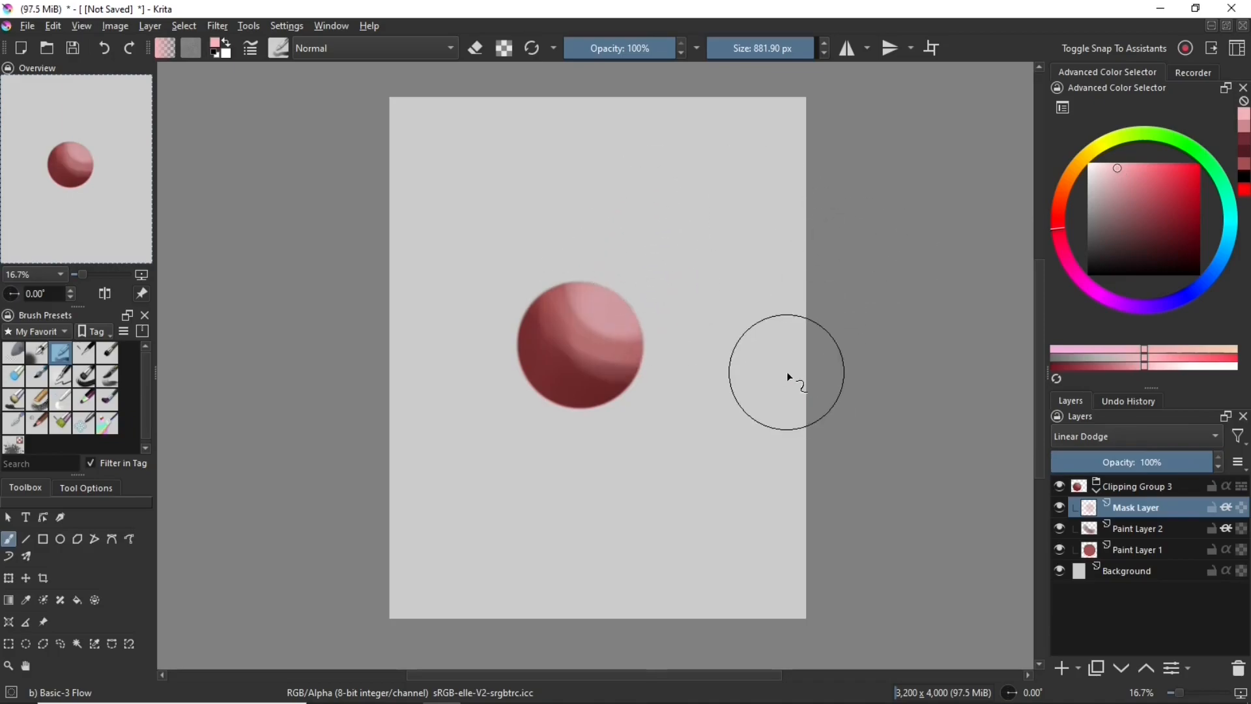
Add light pink along the circle's lower left edge and soften the shading with the Airbrush Soft brush as an eraser
left_click_drag(499, 406, 502, 390)
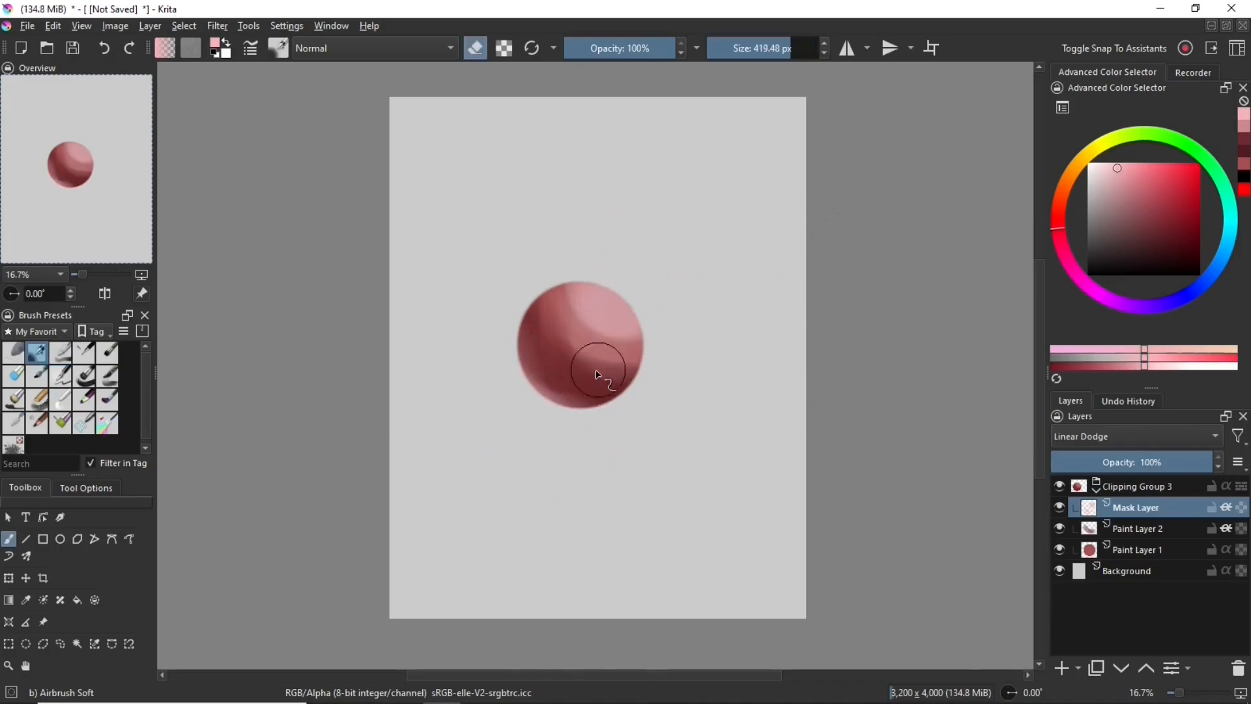
key("Page_Down")
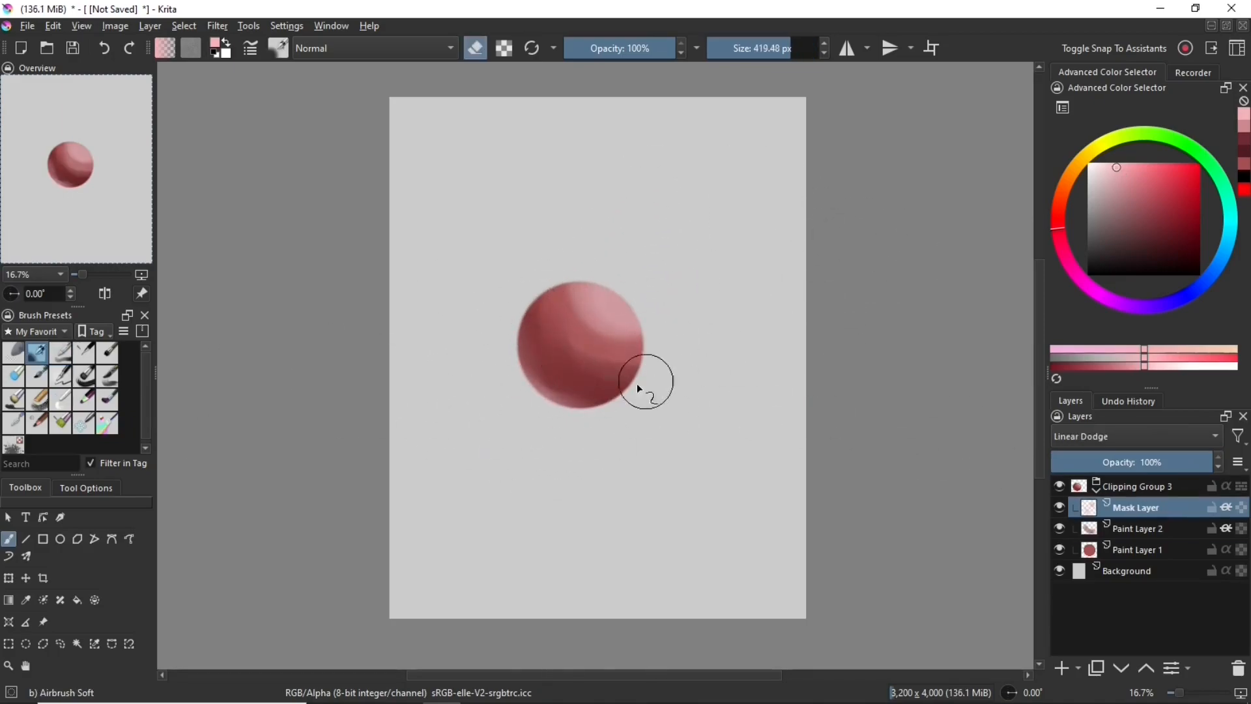
scroll(762, 370, "down", 1)
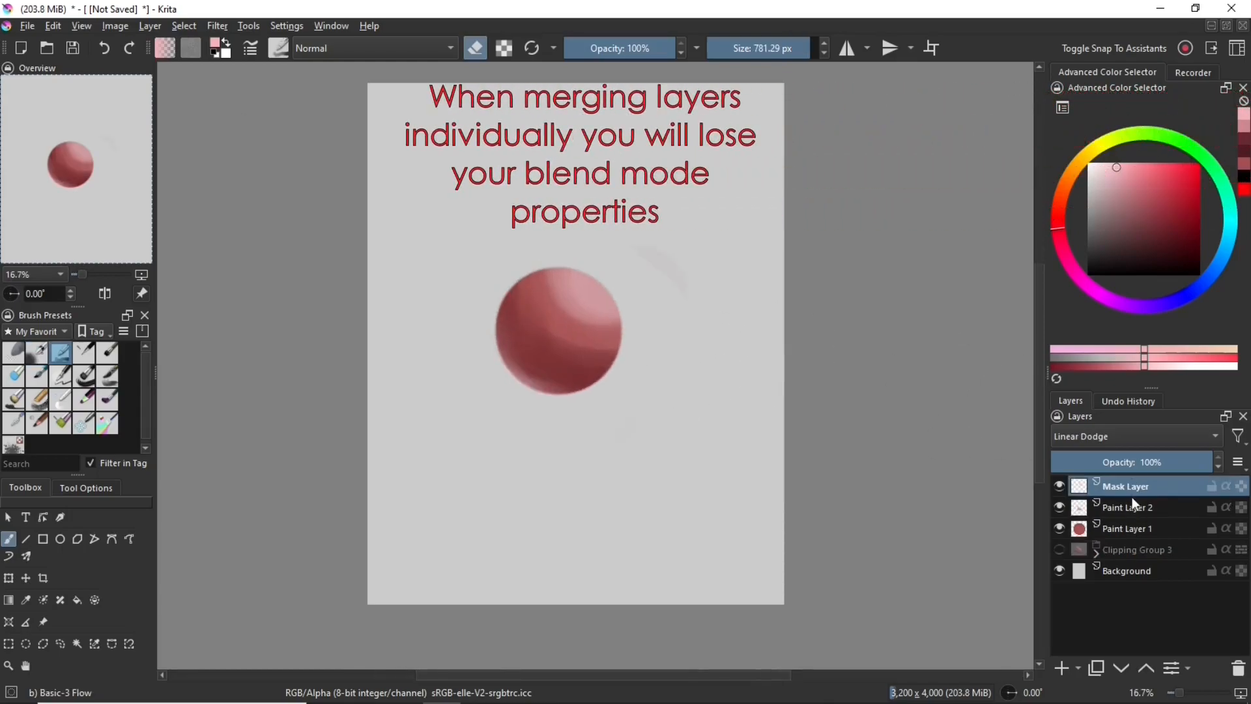
Try merging the ungrouped Mask Layer with the layer below to compare the shading, then undo the merge
left_click_drag(616, 304, 652, 310)
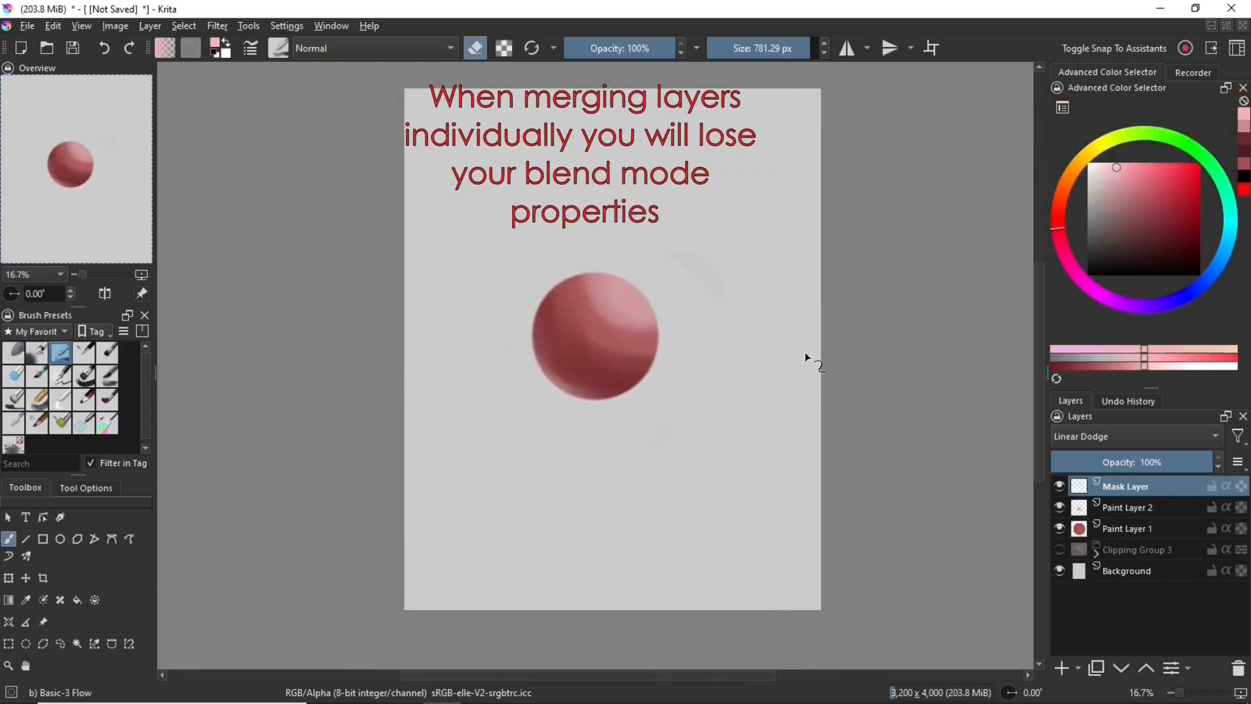
right_click(1135, 485)
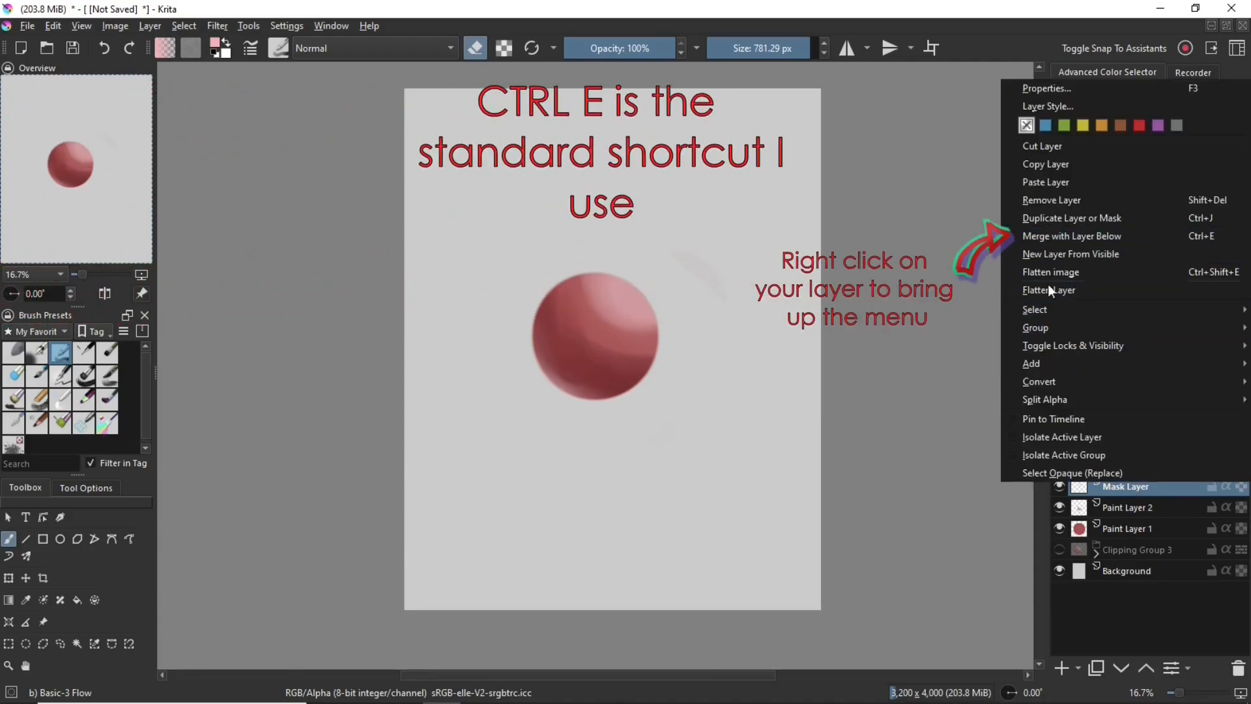
left_click(1108, 236)
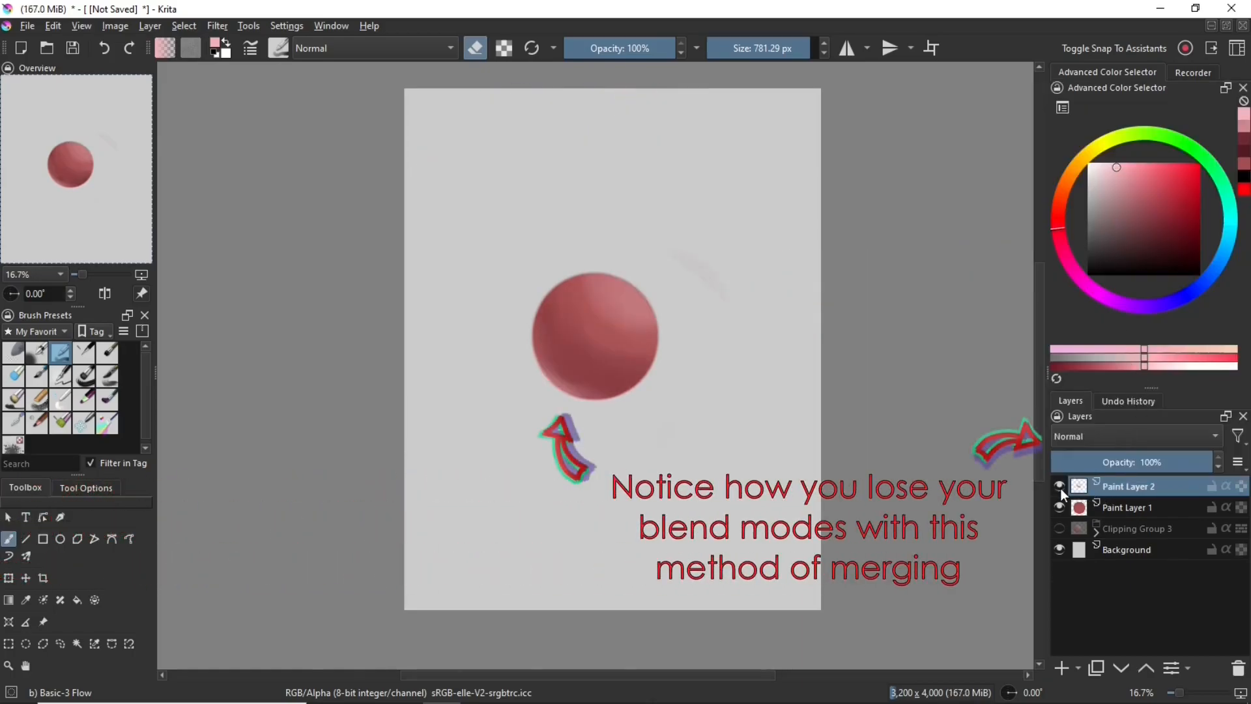
key("ctrl+z")
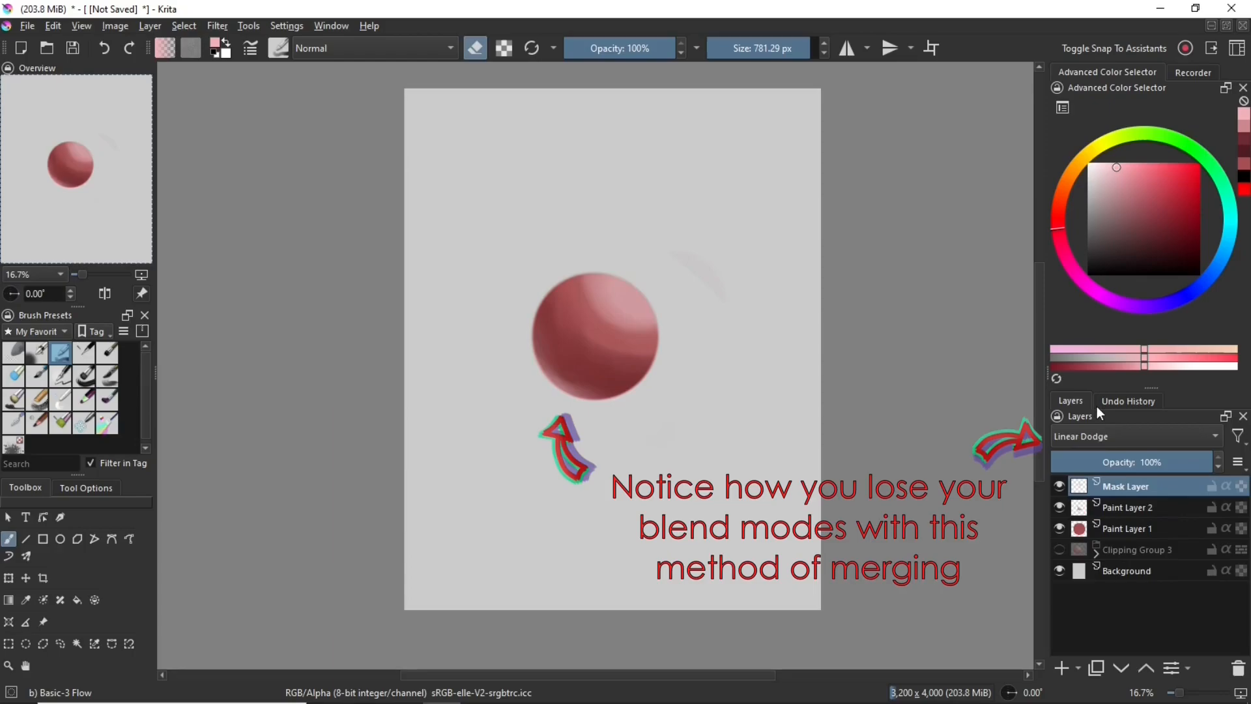
key("ctrl+shift+z")
key("ctrl+z")
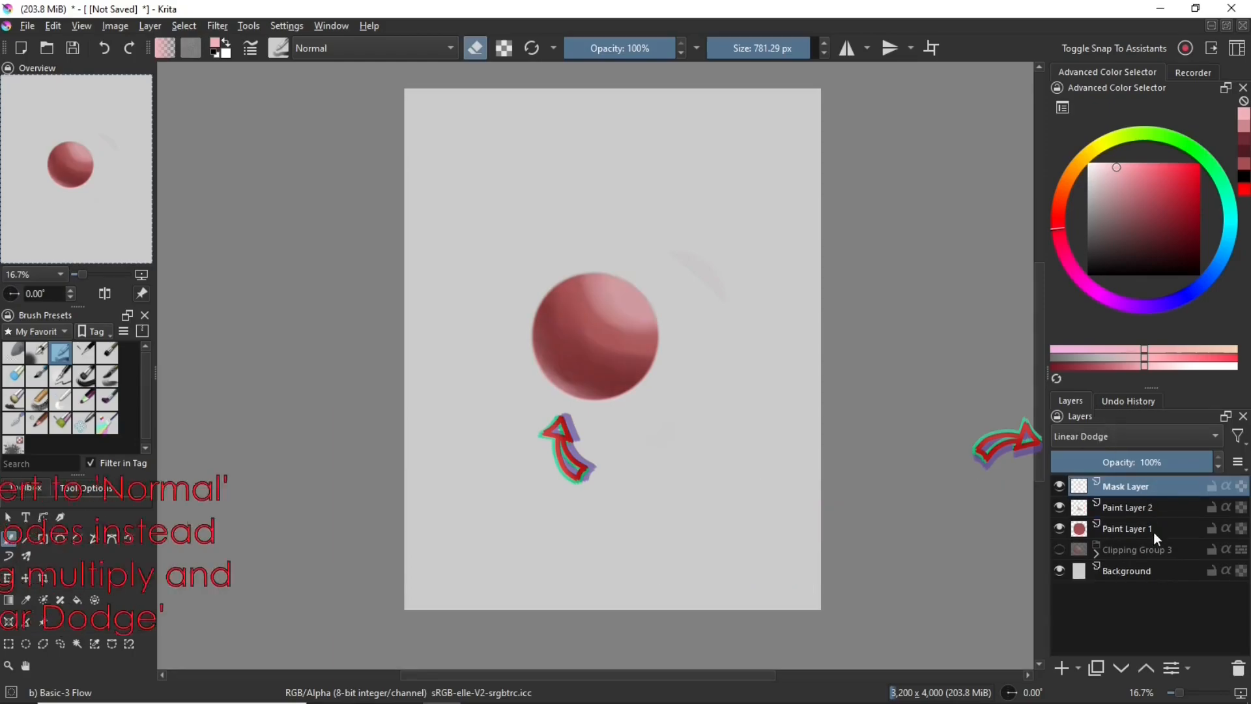
Try merging the Mask Layer and Paint Layer 2 down into Paint Layer 1, check the result, then restore the separate layers
key("ctrl+e")
key("ctrl+e")
left_click(1061, 483)
left_click(1061, 483)
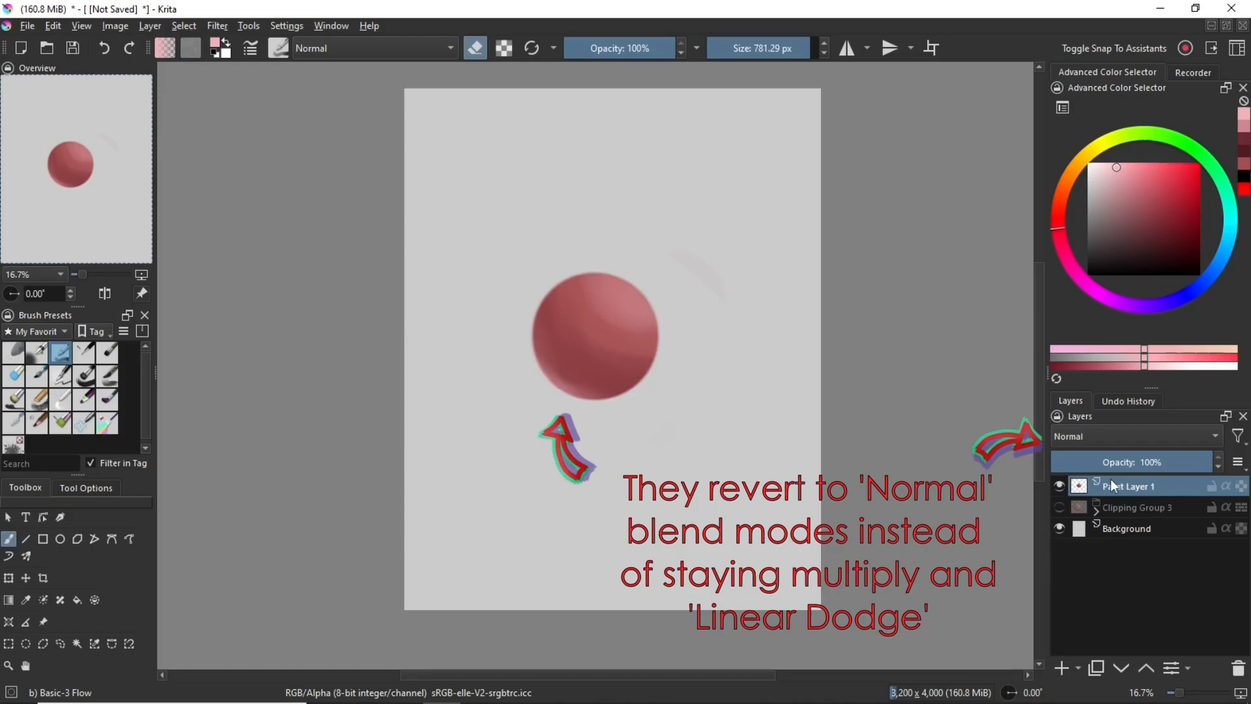
mouse_move(1111, 480)
key("Insert")
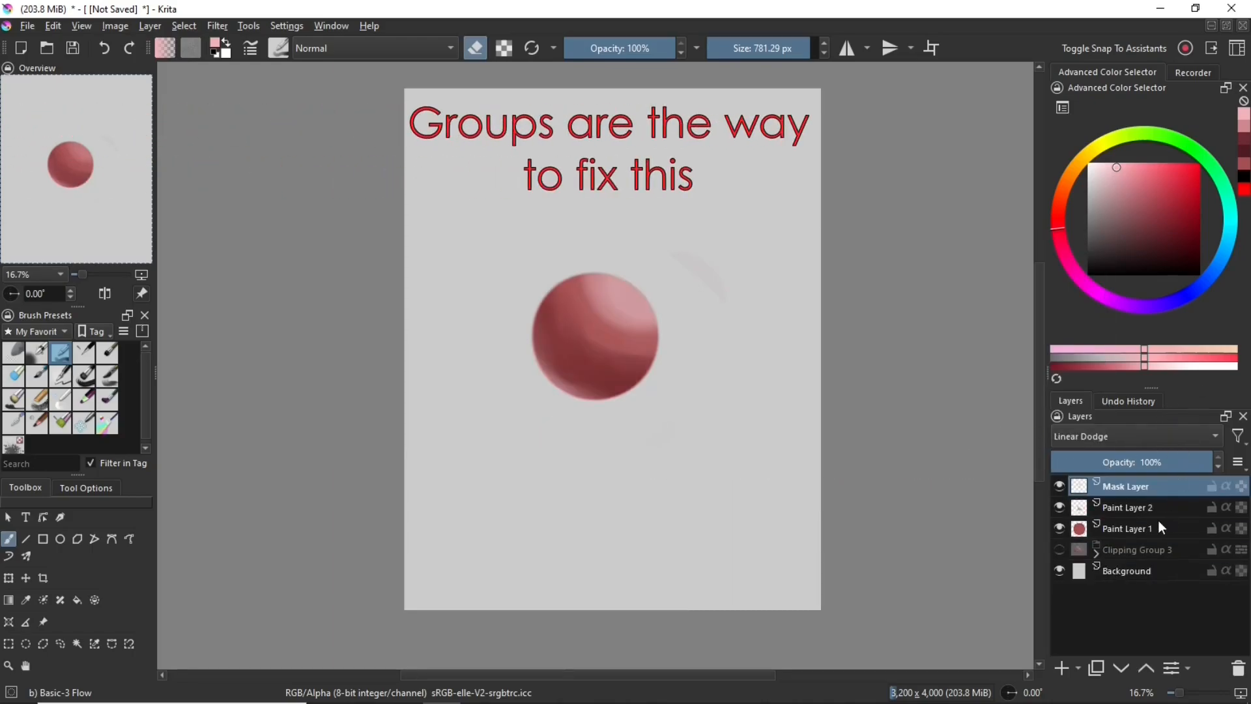
Show Clipping Group 3 in place of the loose layers above it and merge the group into a single layer
left_click(1134, 551)
left_click(1098, 555)
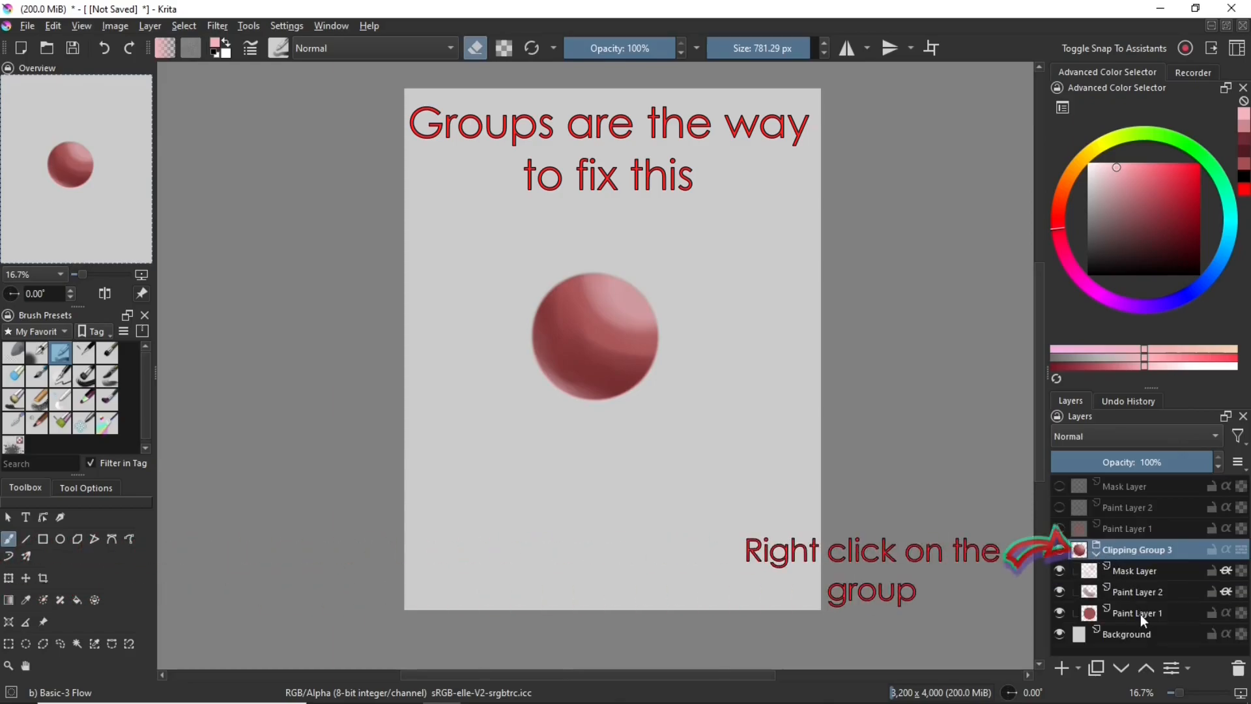
right_click(1128, 552)
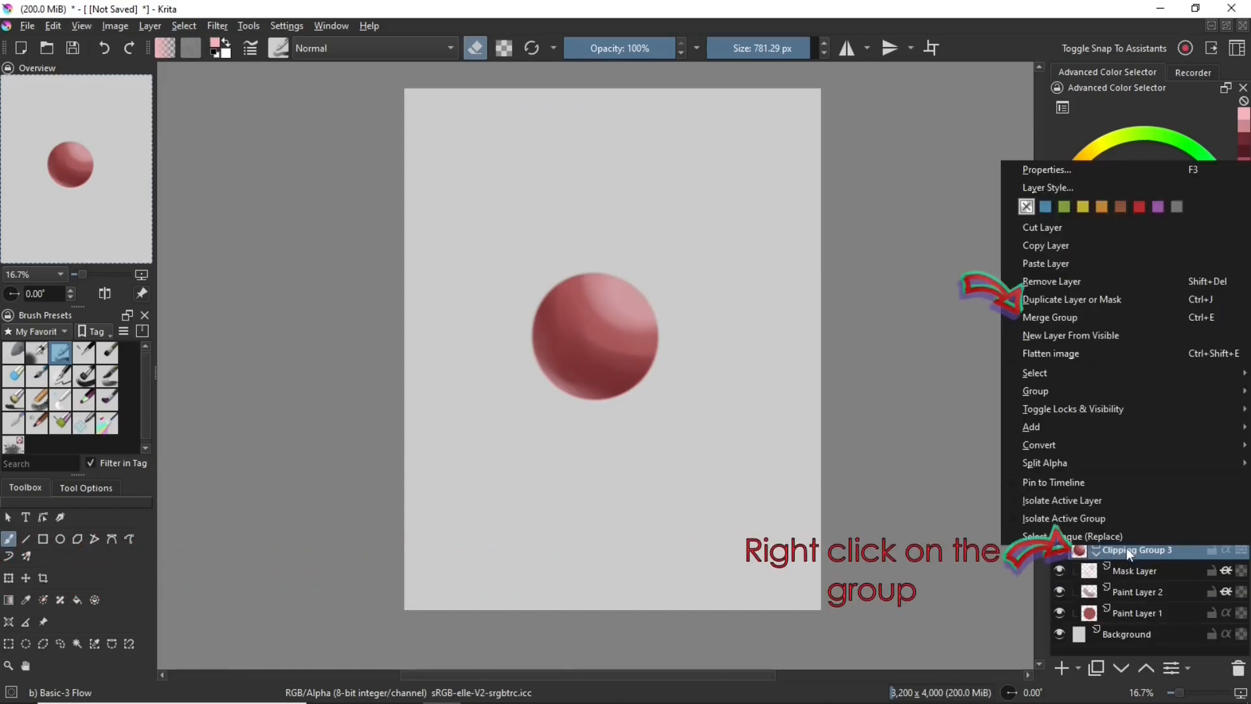
left_click(1062, 317)
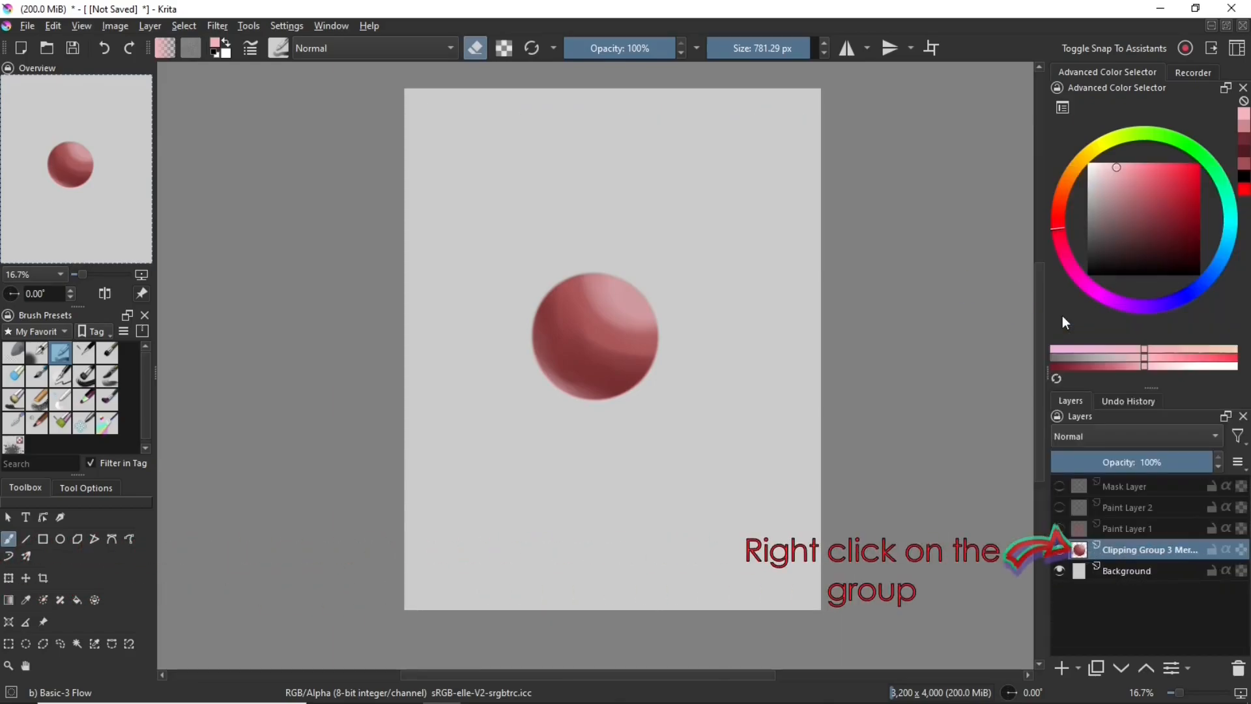
left_click(1061, 550)
left_click(1061, 552)
Make Paint Layer 1, Paint Layer 2 and the Mask Layer visible again and select all three
left_click(1058, 528)
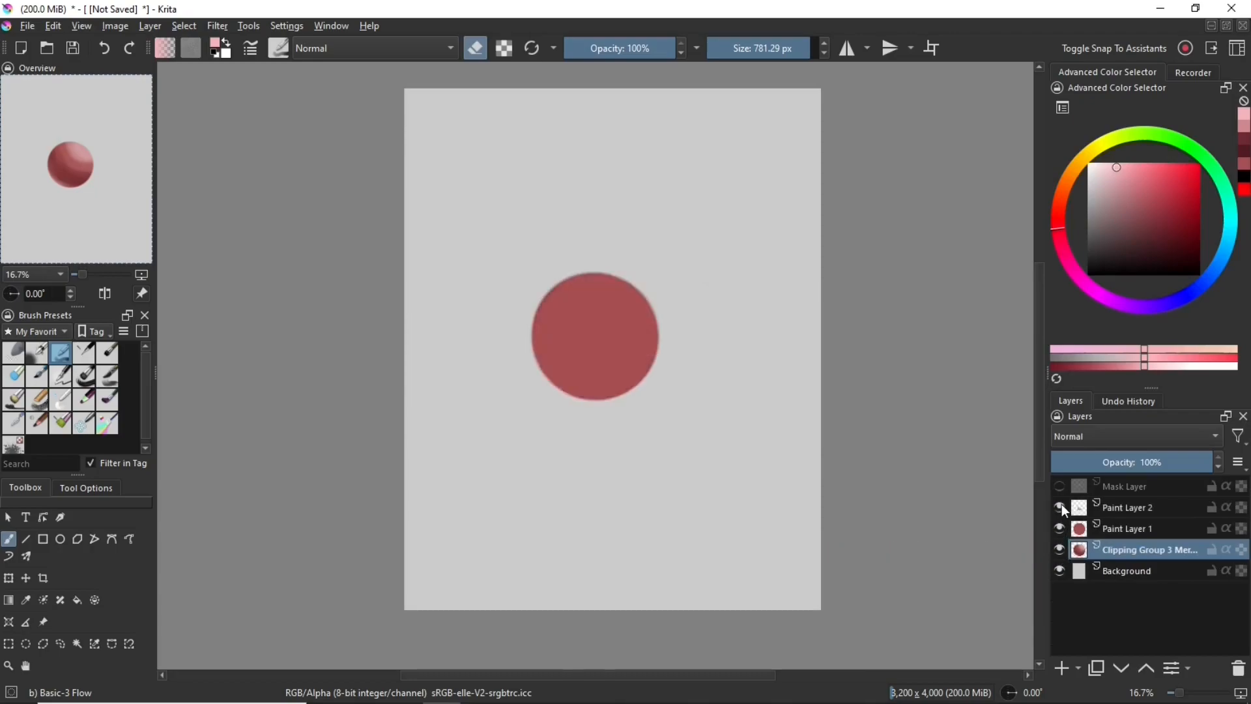
left_click(1060, 507)
left_click(1060, 487)
left_click(1144, 487, "shift")
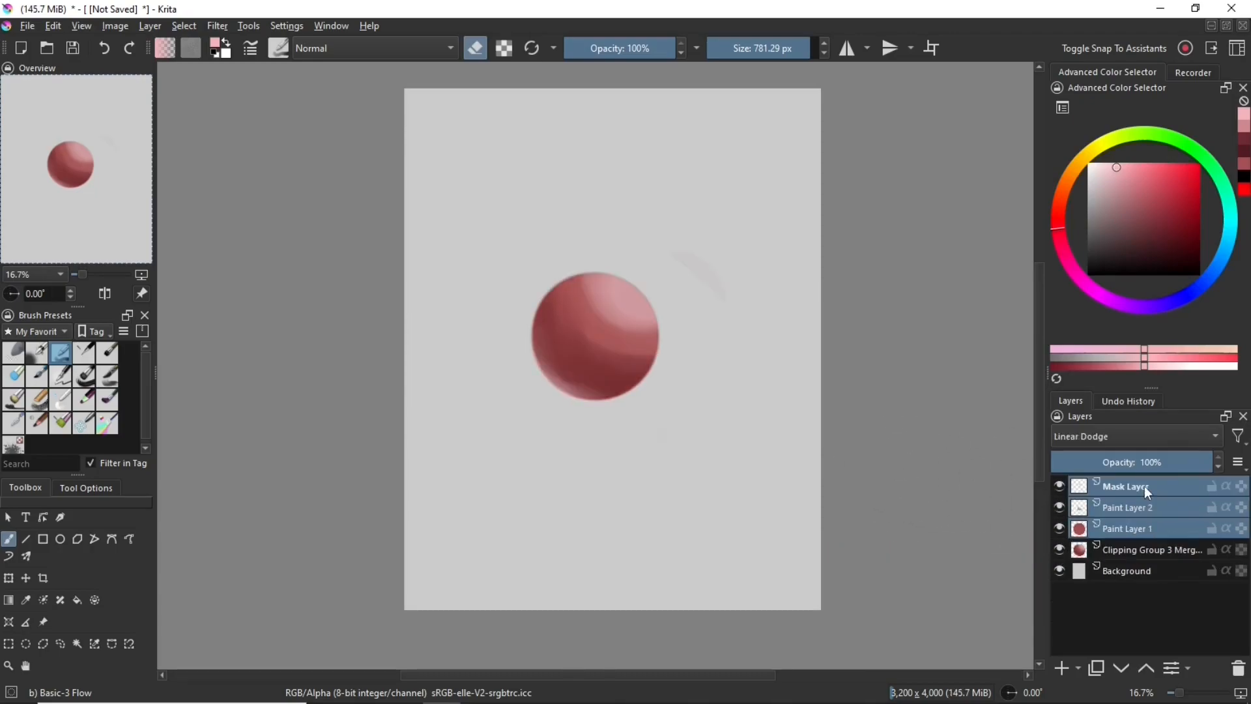
Try moving the three selected layers together with the Transform tool, then undo the move
key("ctrl+t")
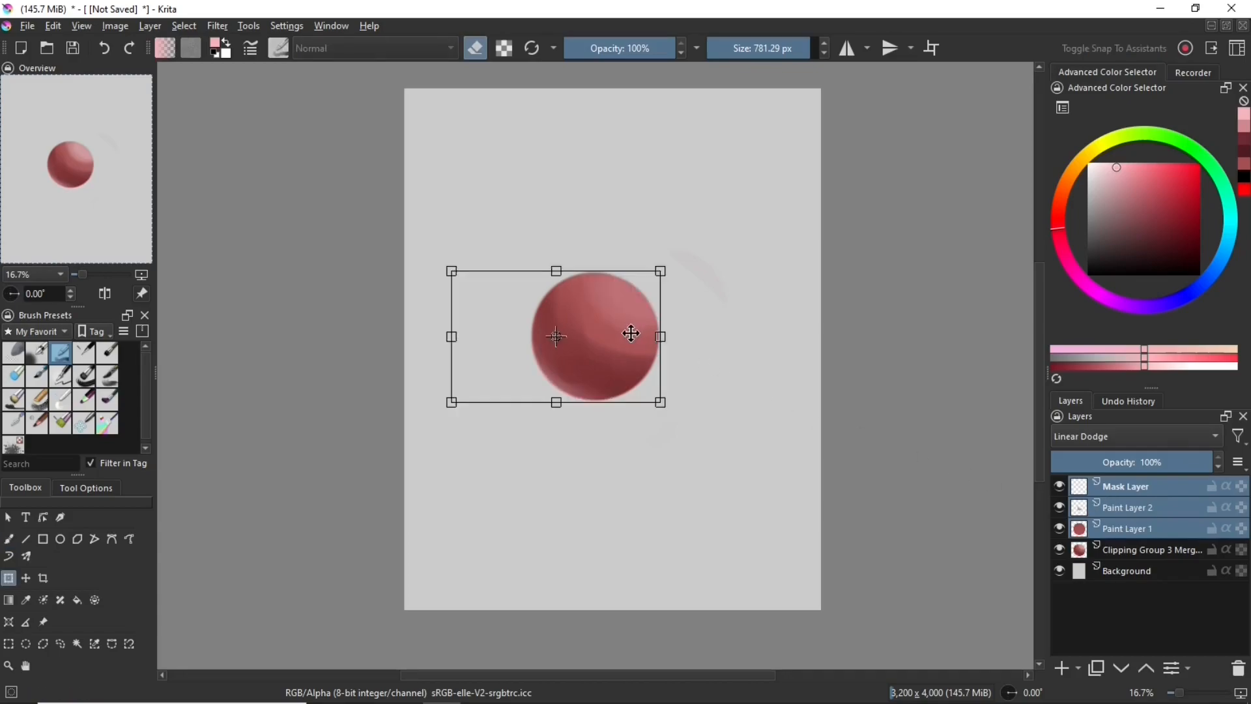
left_click_drag(630, 334, 702, 336)
key("ctrl+z")
Group the three selected layers and select the new group for transforming
key("ctrl+g")
left_click(1099, 488)
left_click(1133, 488)
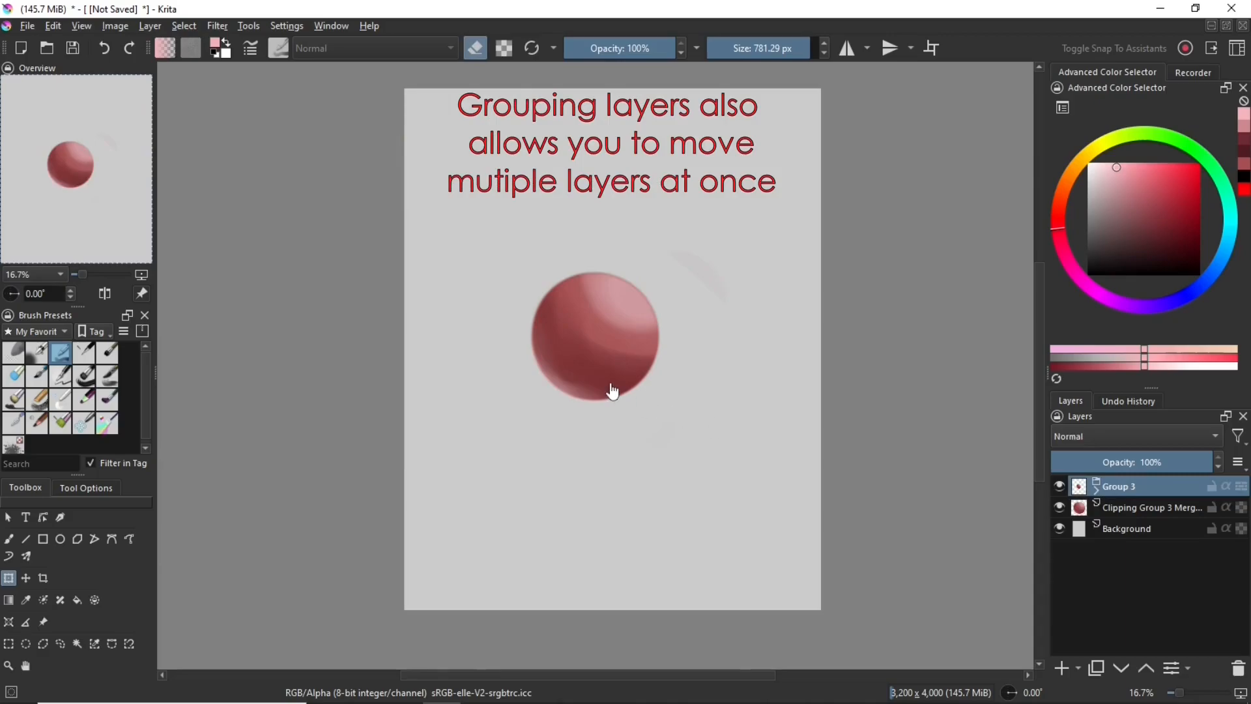
Move the grouped sphere to the right and the merged clipping group's sphere to the left so they sit side by side
left_click_drag(606, 364, 749, 355)
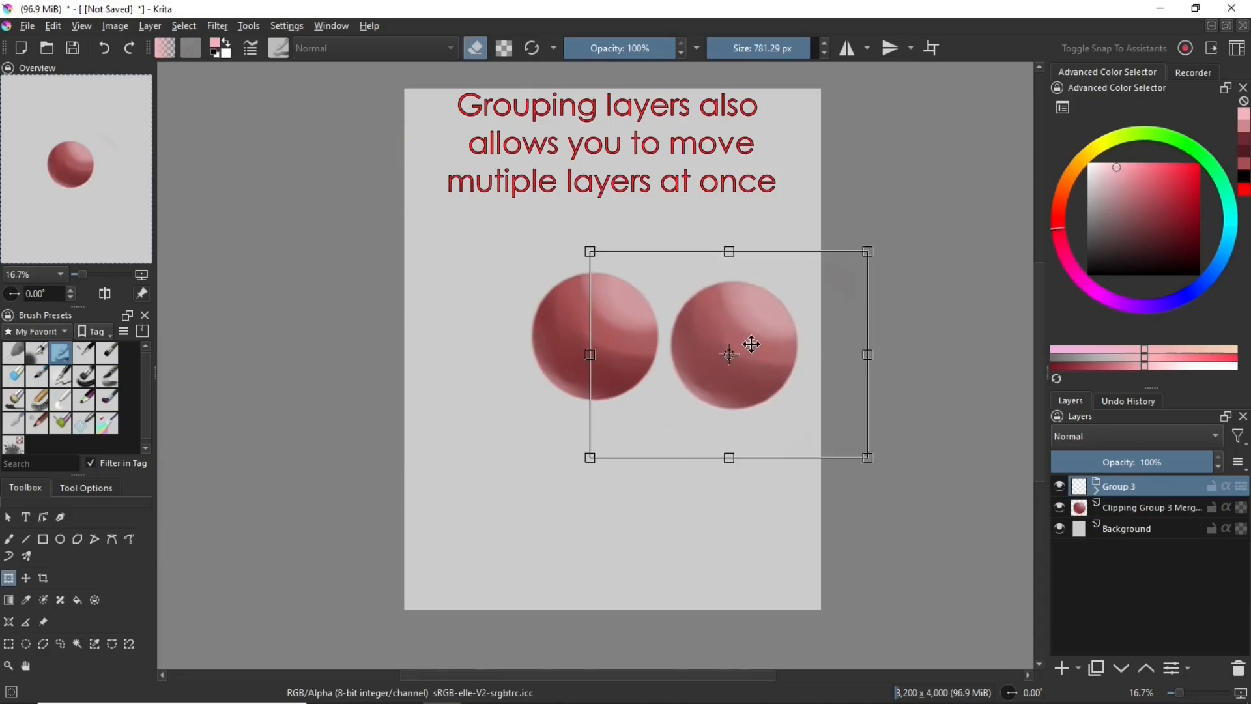
left_click(1134, 508)
left_click_drag(620, 330, 561, 334)
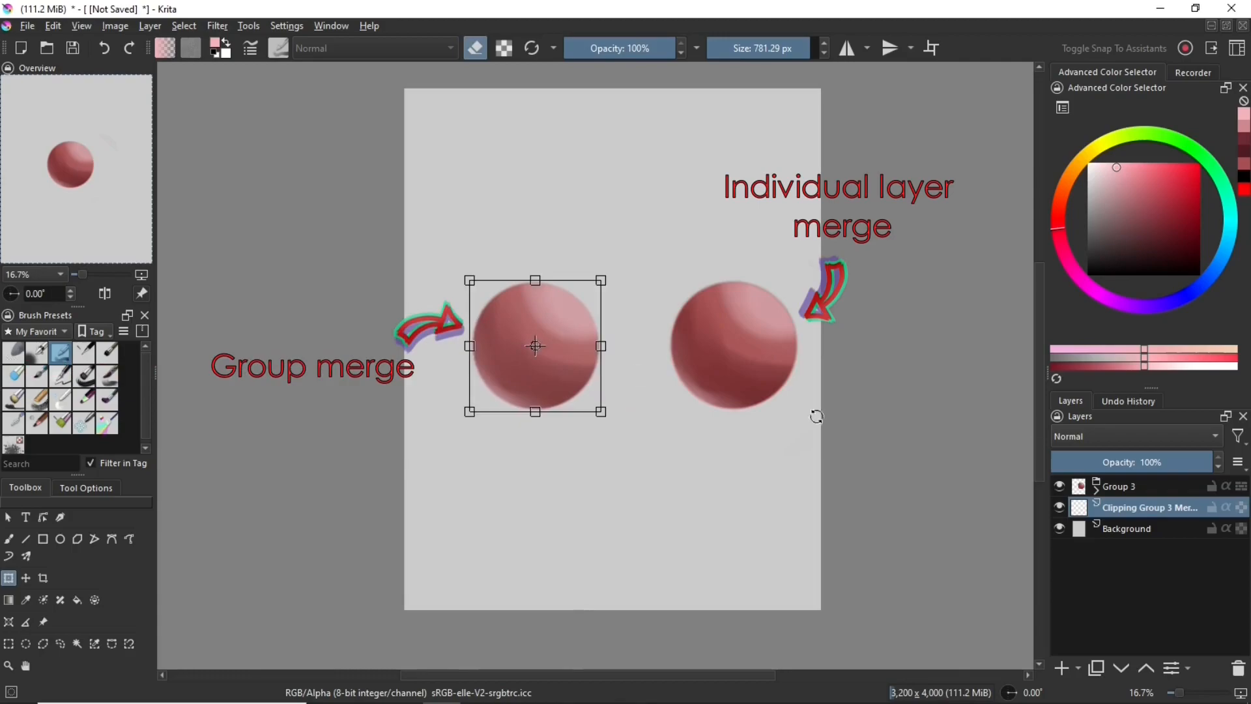
Apply the transform and merge the Mask Layer and Paint Layer 2 inside Group 3 down into Paint Layer 1
left_click(1108, 487)
key("b")
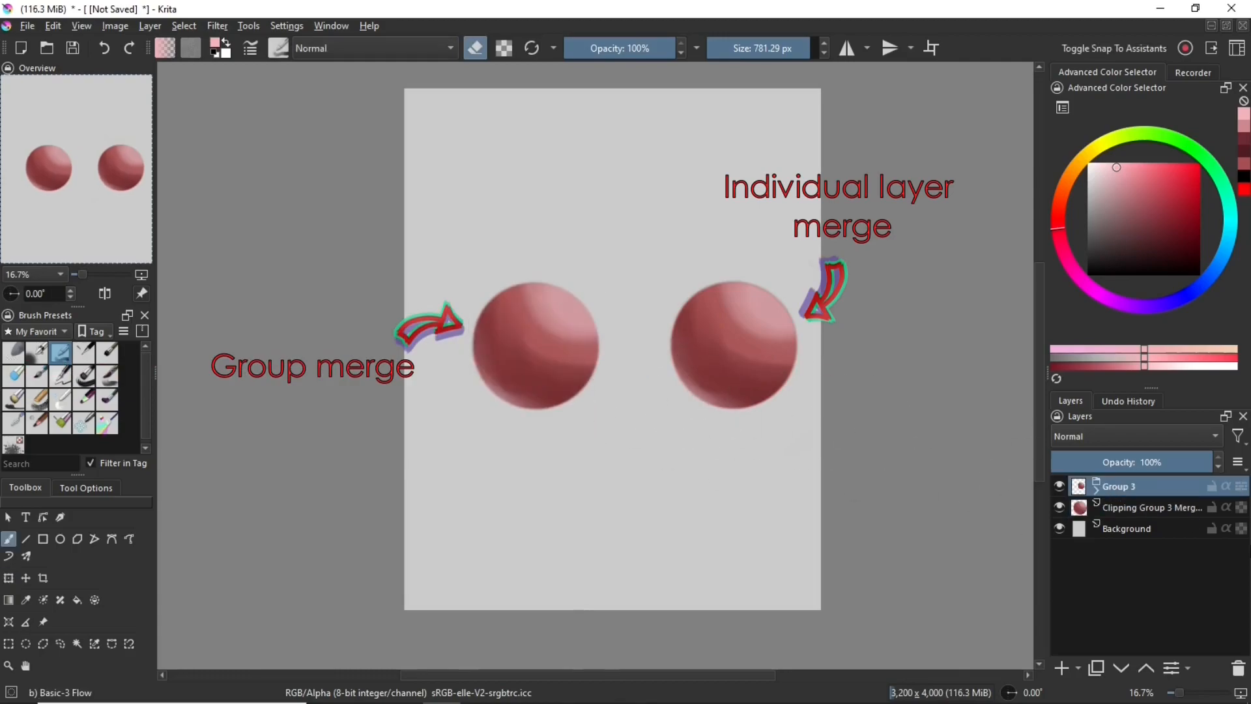
left_click(1099, 493)
left_click(1129, 507)
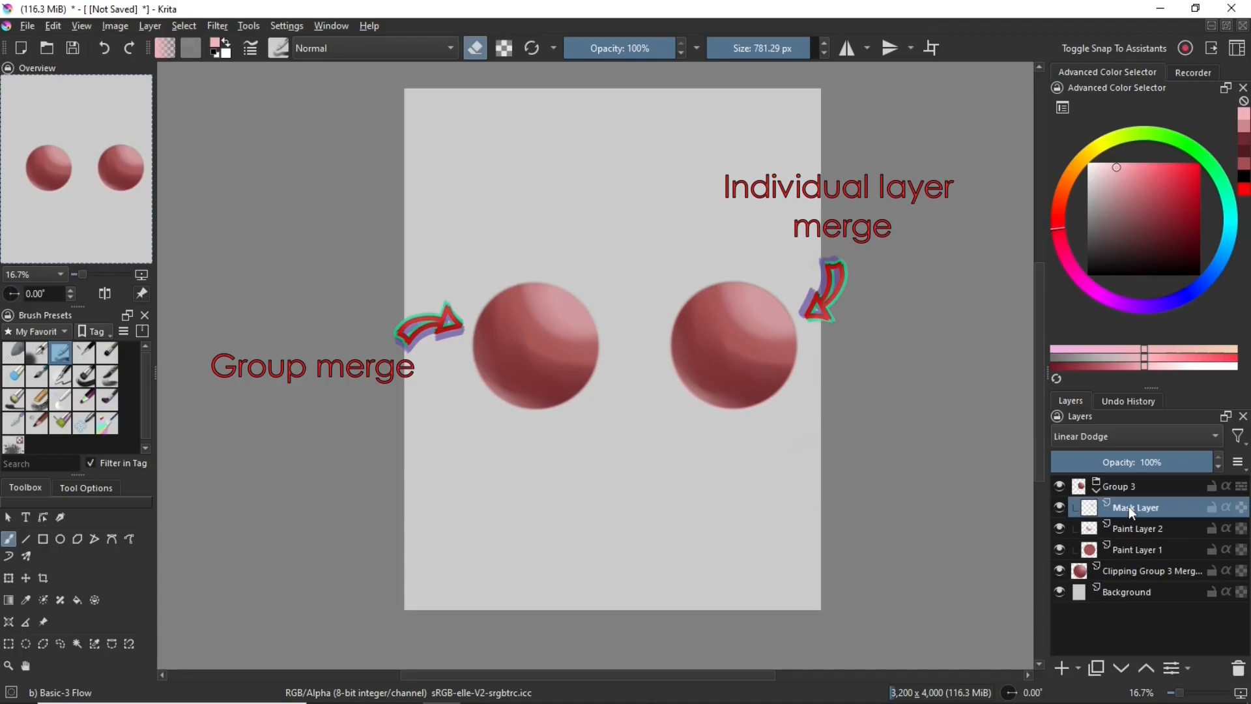
key("ctrl+e")
key("ctrl+e")
left_click(1098, 487)
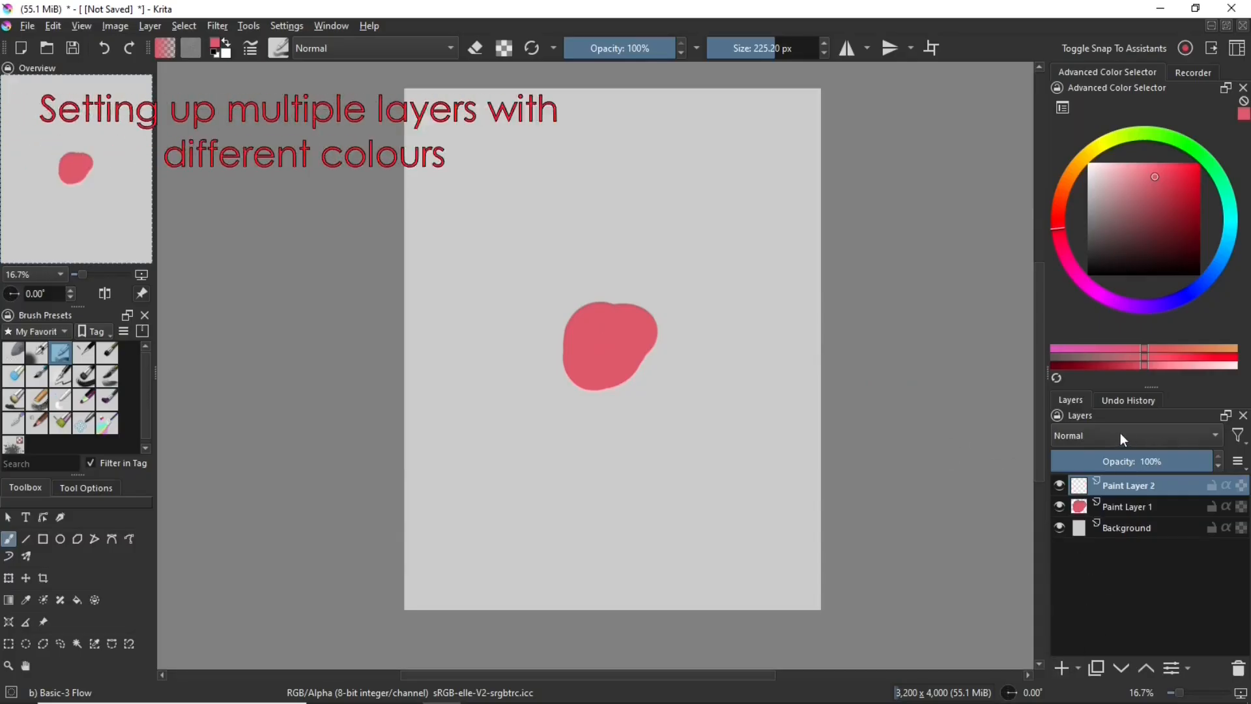
Set Paint Layer 2's blending mode to Multiply and change the blending mode of the highlight layer above it
left_click(1122, 436)
left_click(1086, 413)
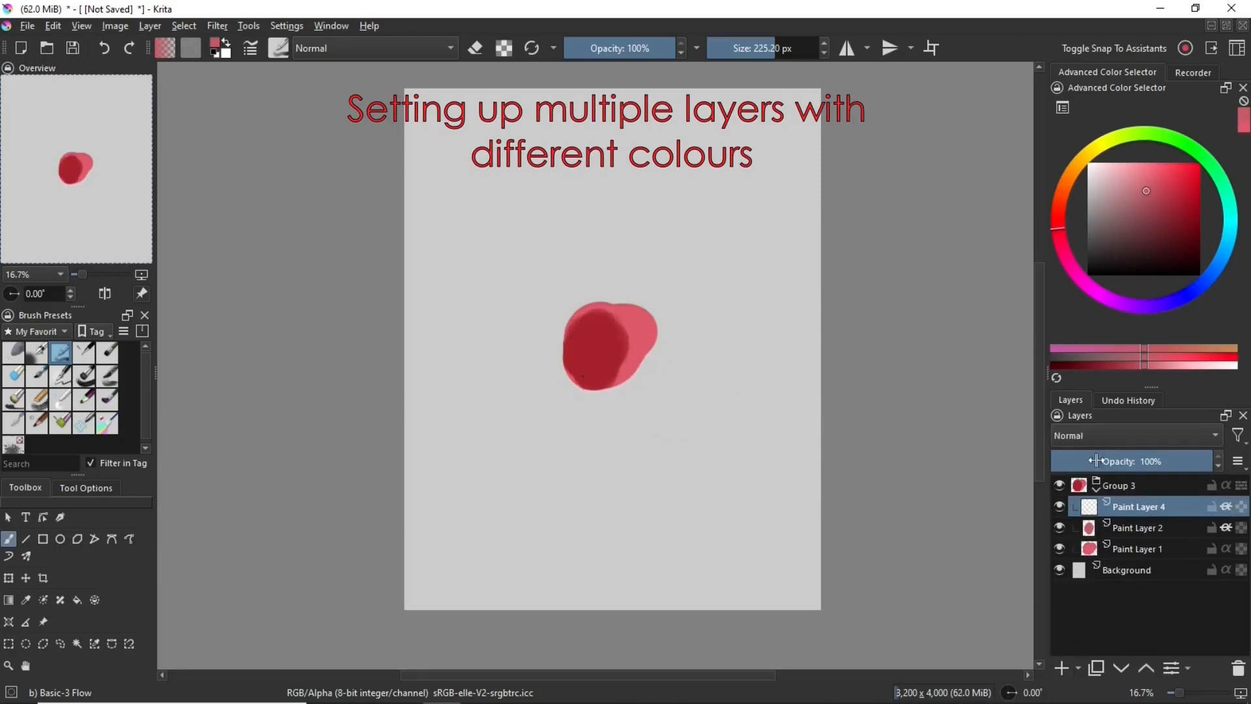
left_click(1097, 435)
left_click(1108, 356)
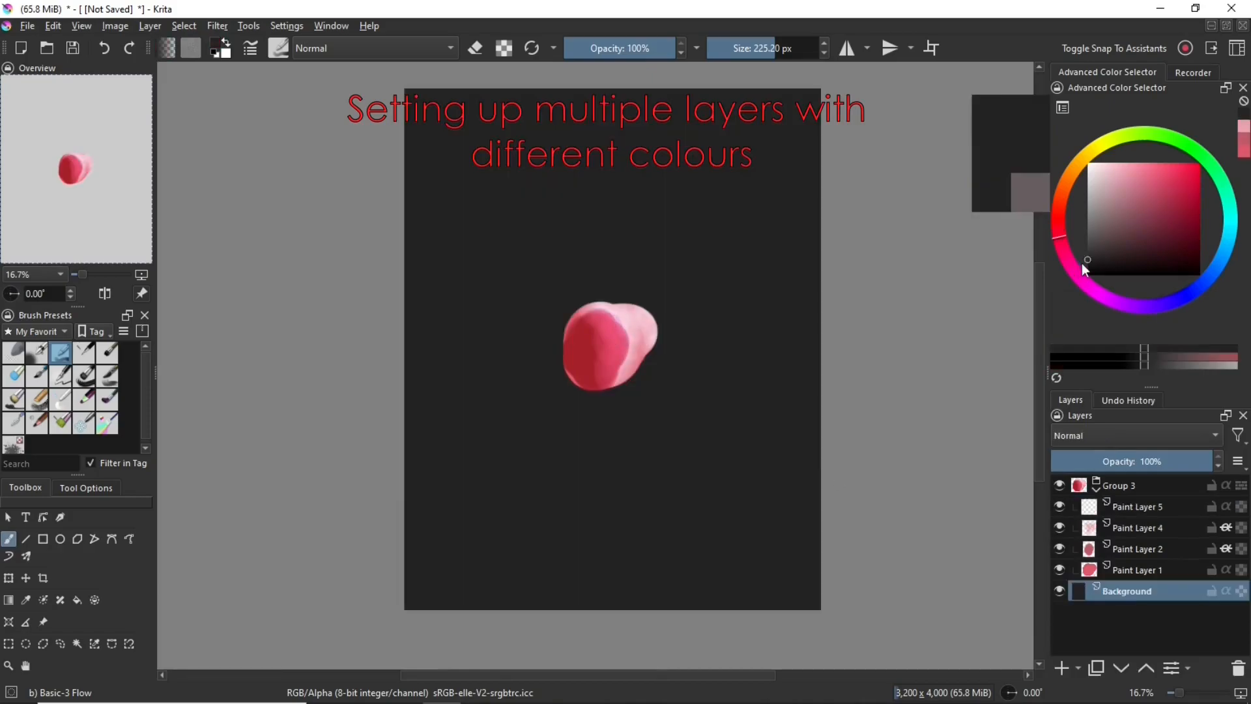
Sample colours across the painted shape with different layers of Group 3 active, including Paint Layer 1
left_click(1131, 523)
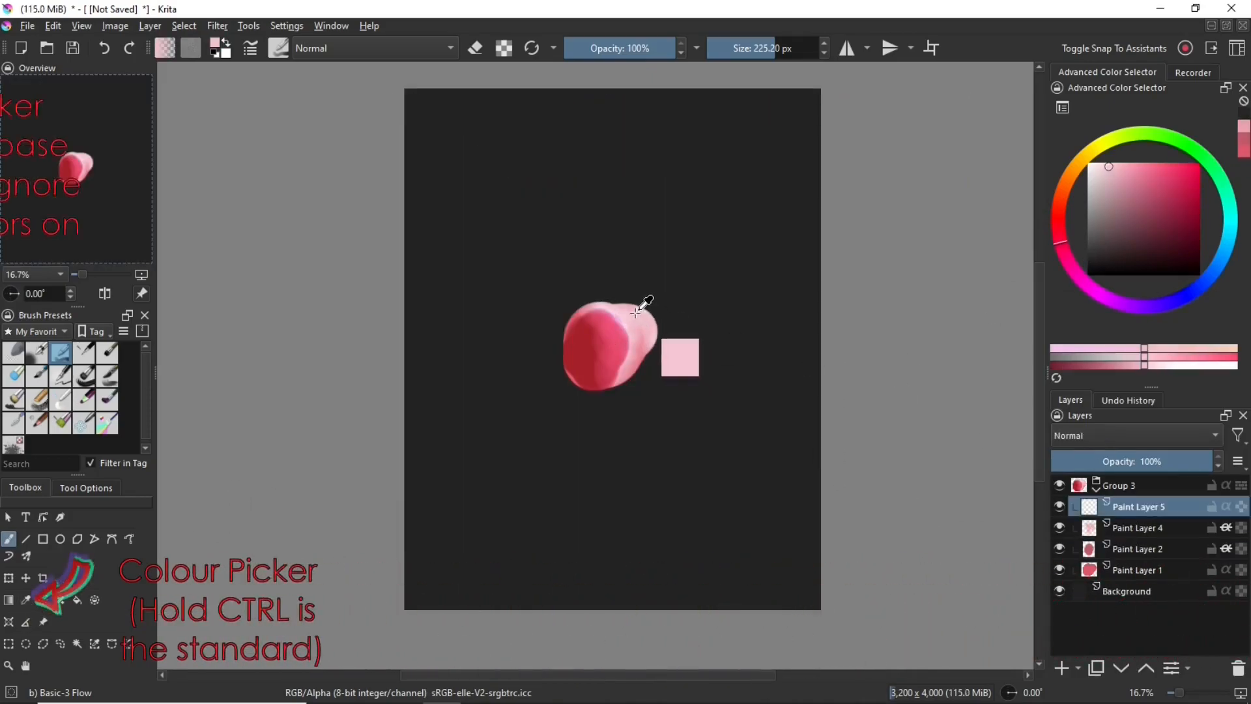
mouse_move(636, 313)
left_mouse_down()
mouse_move(629, 369)
mouse_move(596, 375)
mouse_move(607, 352)
mouse_move(596, 326)
mouse_move(573, 340)
mouse_move(575, 376)
left_mouse_up()
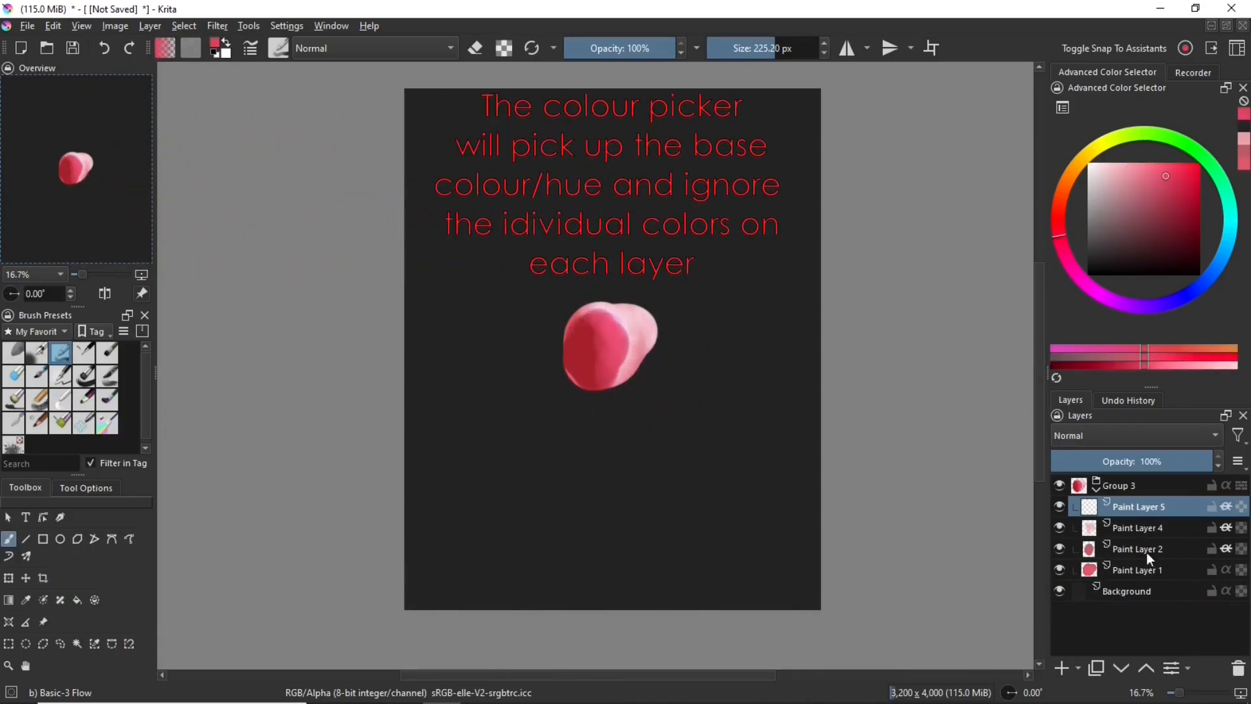
left_click(1138, 570)
mouse_move(603, 314)
left_mouse_down()
mouse_move(635, 336)
mouse_move(613, 322)
left_mouse_up()
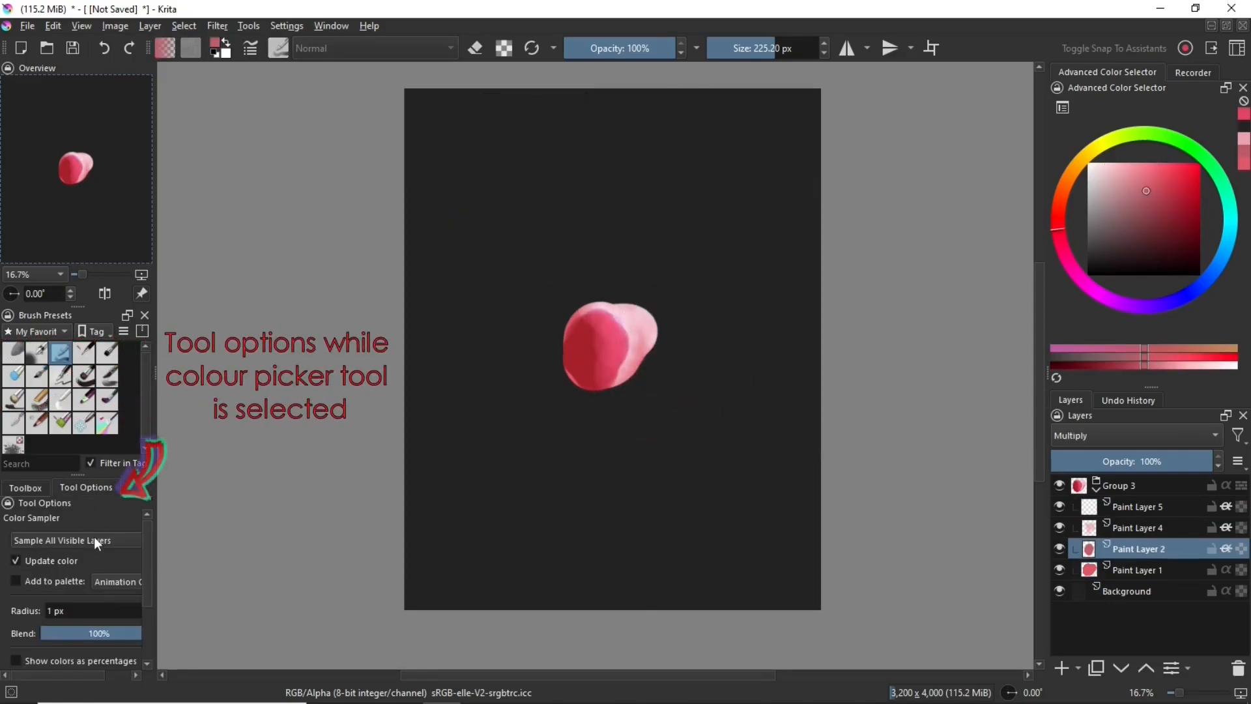
Review the Color Sampler's layer sampling options and sample colours from the shape's darker red area with Paint Layer 1 active
left_click(91, 535)
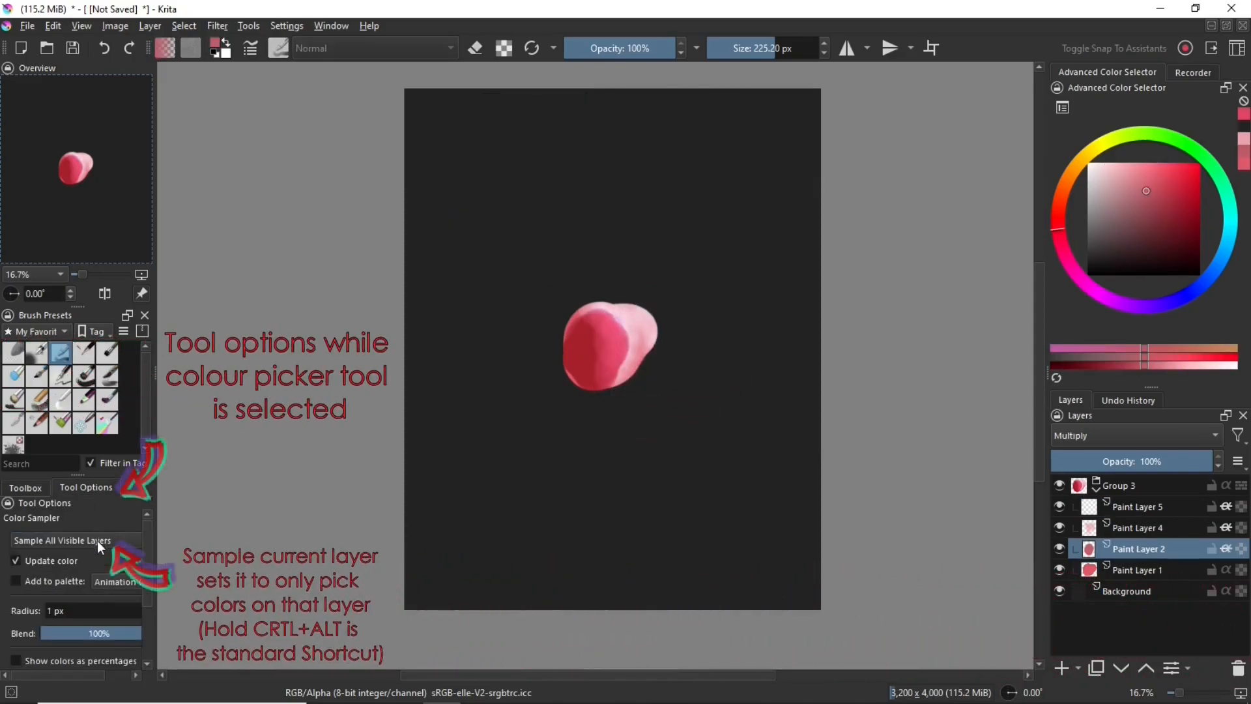
left_click(95, 541)
scroll(96, 566, "down", 1)
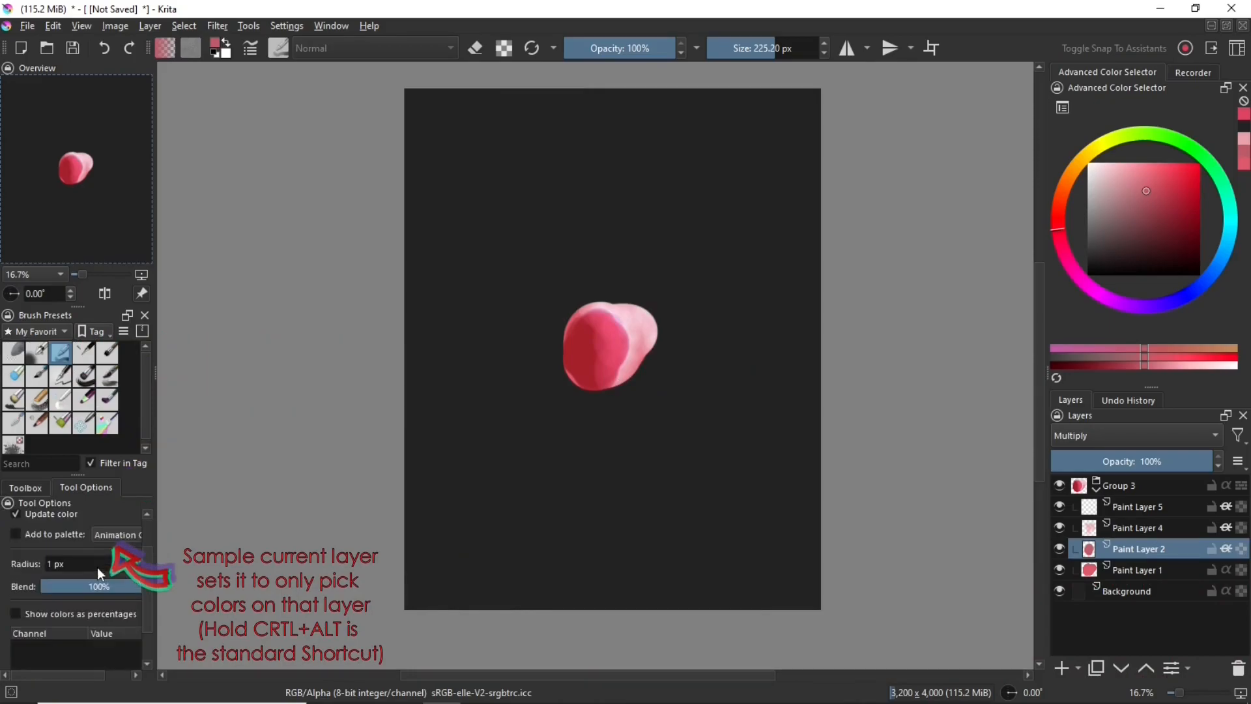
scroll(79, 546, "up", 1)
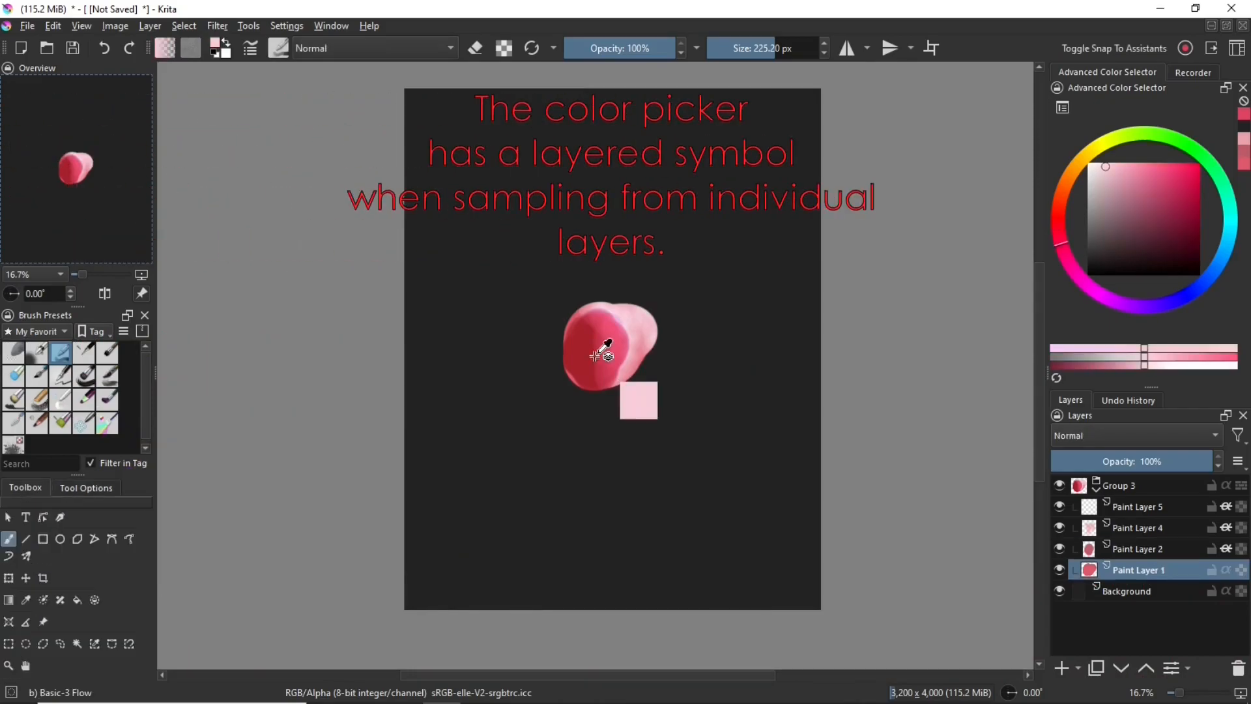
mouse_move(595, 352)
left_mouse_down()
mouse_move(593, 340)
mouse_move(610, 363)
mouse_move(631, 323)
mouse_move(590, 338)
mouse_move(612, 346)
mouse_move(604, 338)
mouse_move(619, 331)
mouse_move(592, 341)
mouse_move(625, 348)
mouse_move(579, 352)
mouse_move(631, 323)
mouse_move(592, 339)
mouse_move(619, 359)
left_mouse_up()
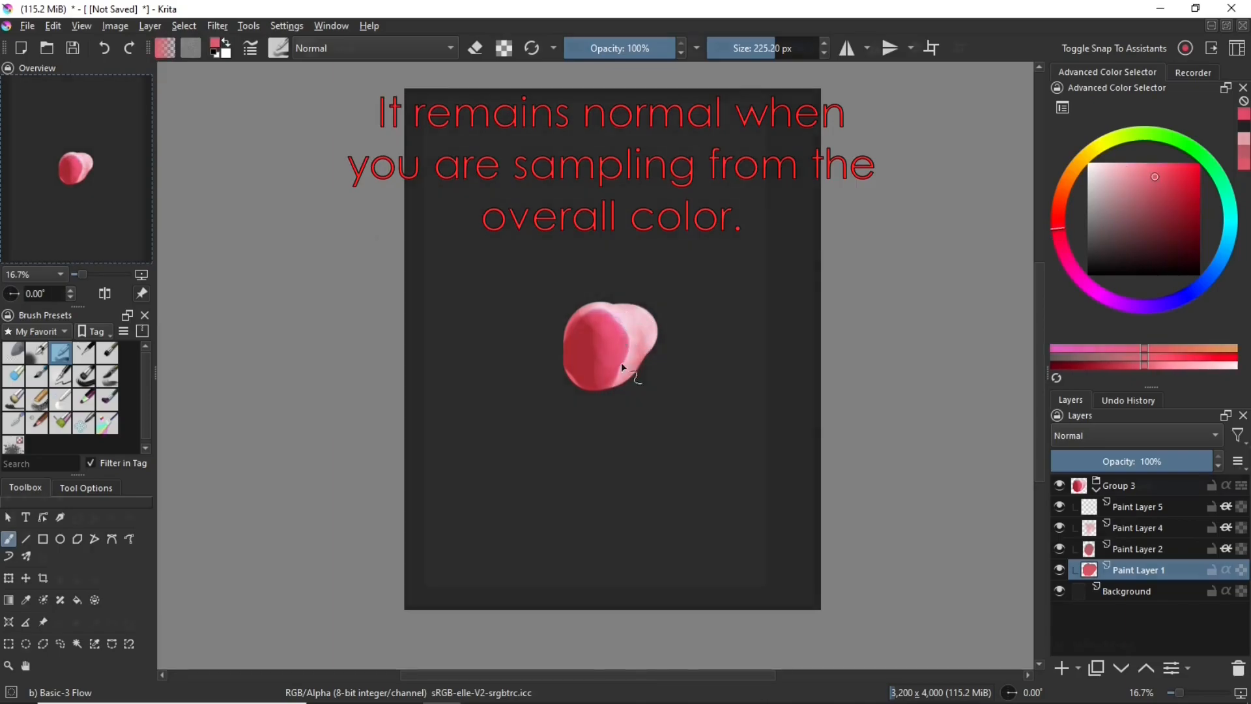